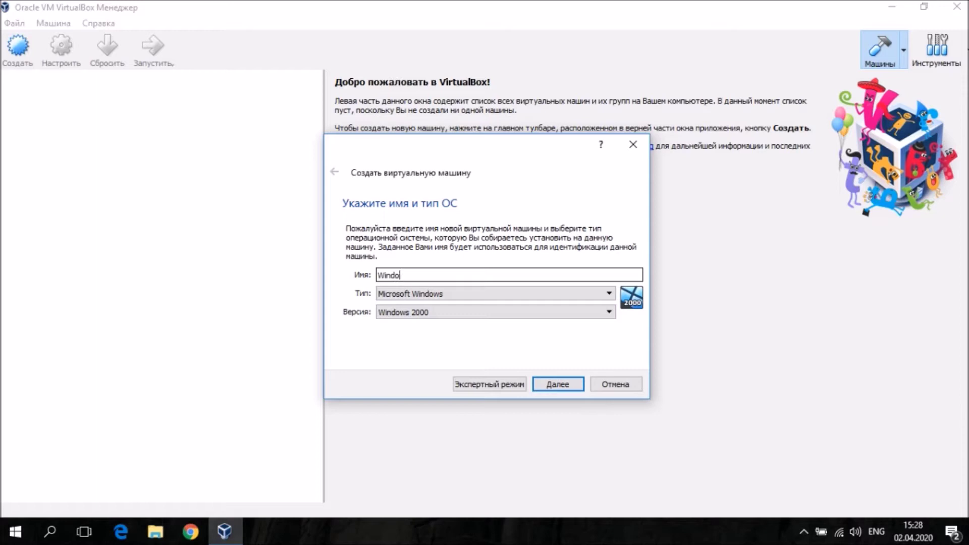
# Name the new machine 'Windows 2000', give it 512 MB of memory, and begin creating a new hard disk
pyautogui.write('2000')
pyautogui.press('Return')
pyautogui.moveTo(357, 273); pyautogui.dragTo(376, 273)
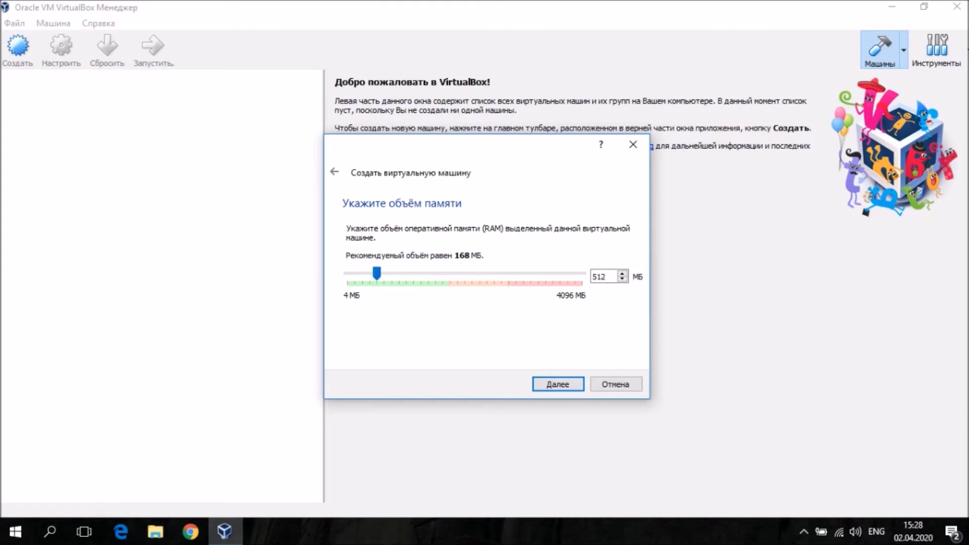
pyautogui.press('Tab')
pyautogui.press('Return')
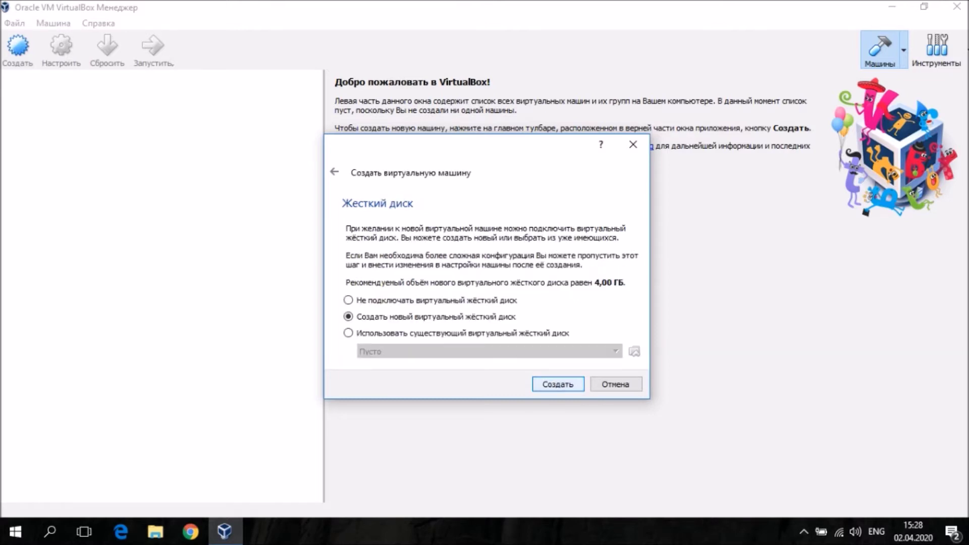
pyautogui.press('Return')
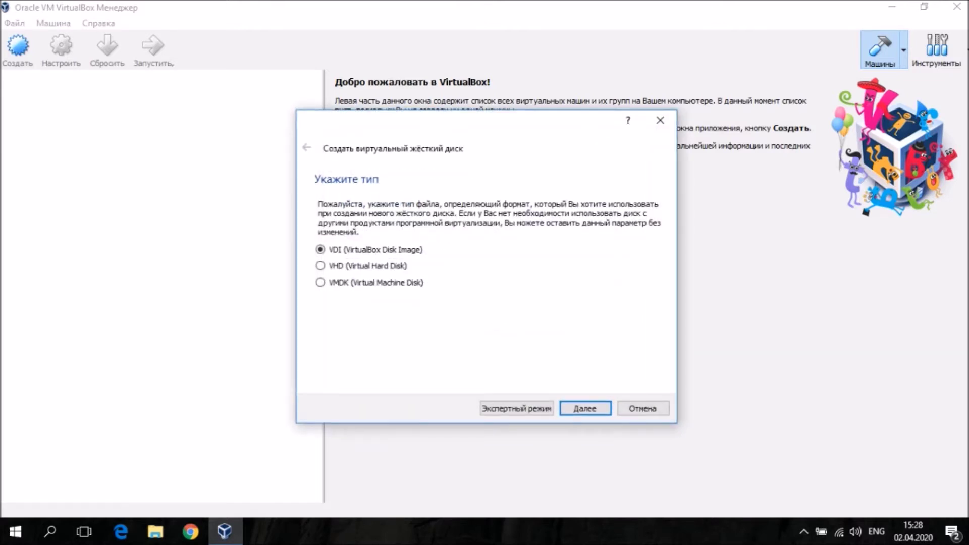
# Create a dynamically allocated 6,05 GB VDI disk to finish the machine
pyautogui.press('Return')
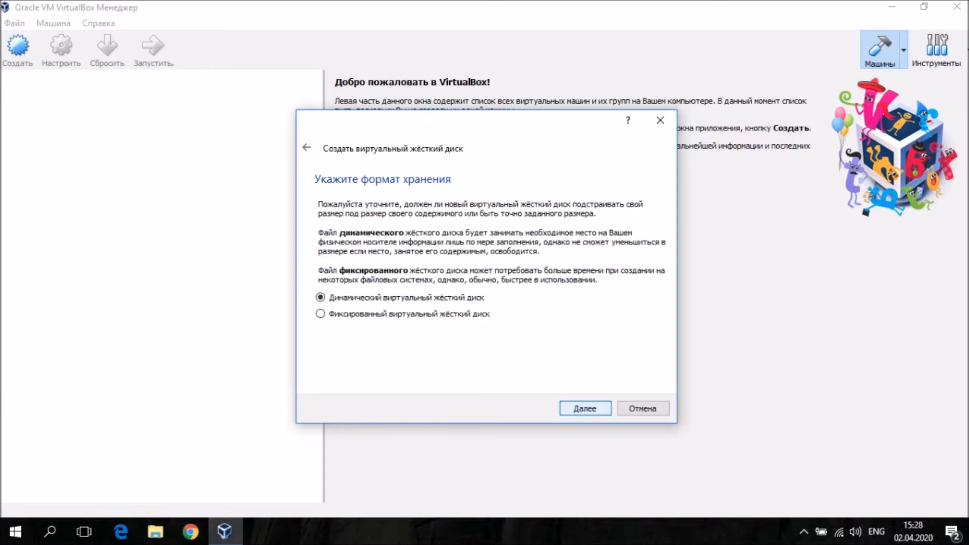
pyautogui.press('Return')
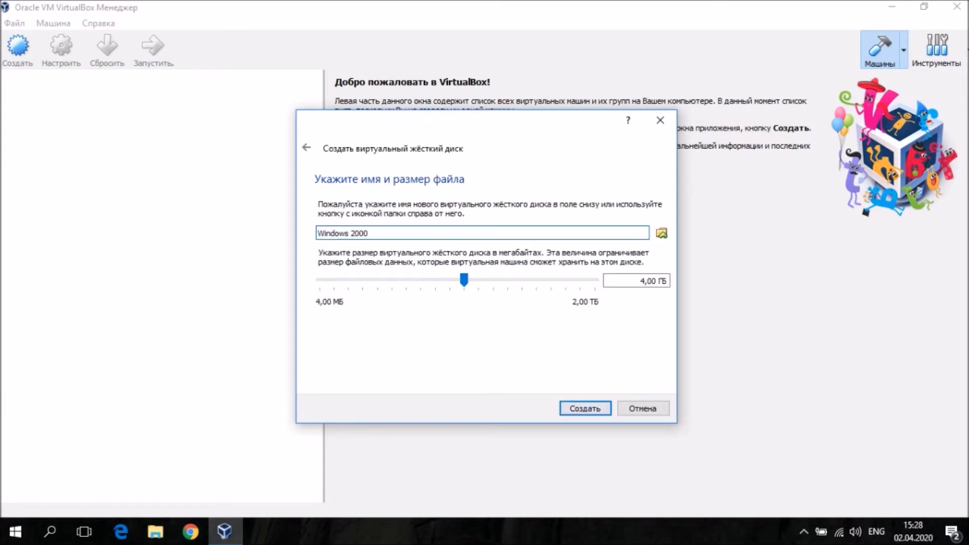
pyautogui.press('Tab')
pyautogui.press('Right')
pyautogui.press('Right')
pyautogui.press('Right')
pyautogui.press('Right')
pyautogui.press('Right')
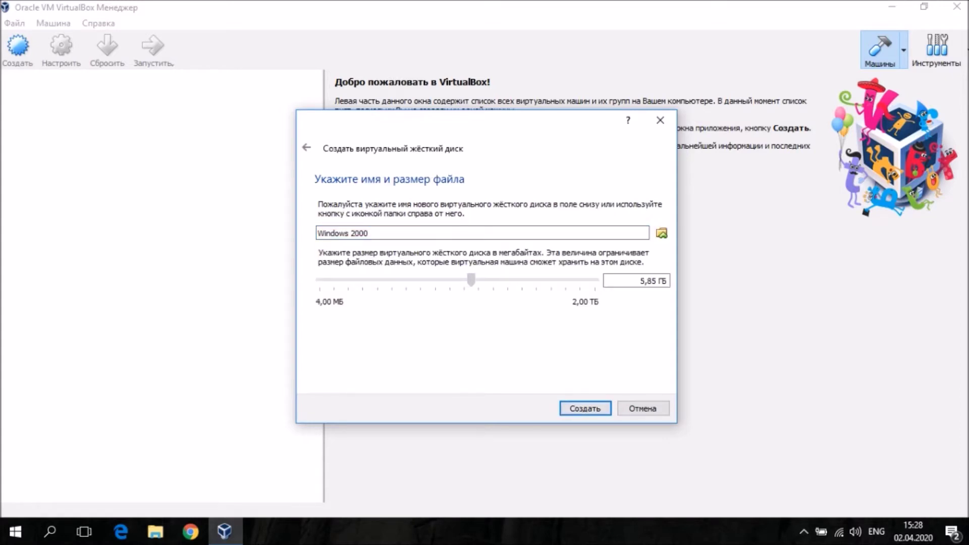
pyautogui.press('Left')
pyautogui.press('Left')
pyautogui.press('Left')
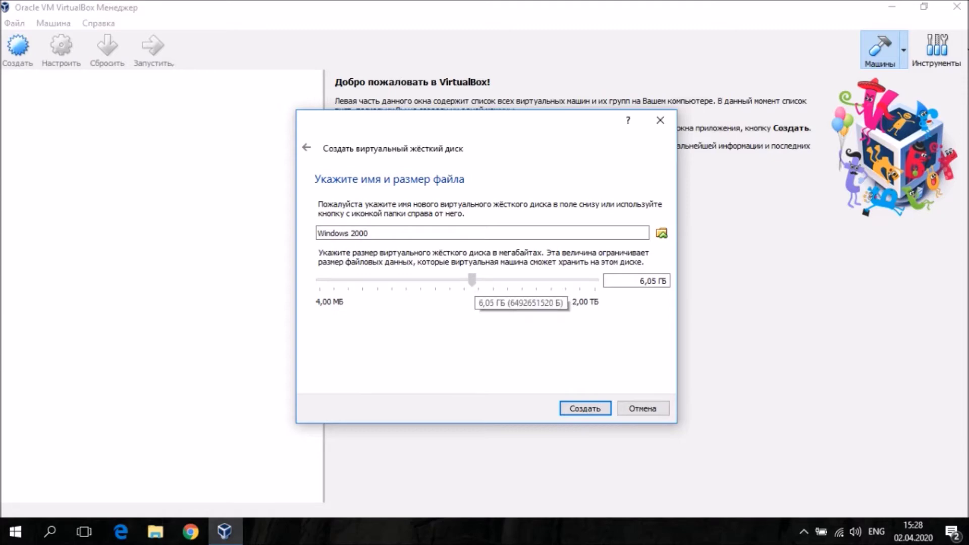
pyautogui.press('Return')
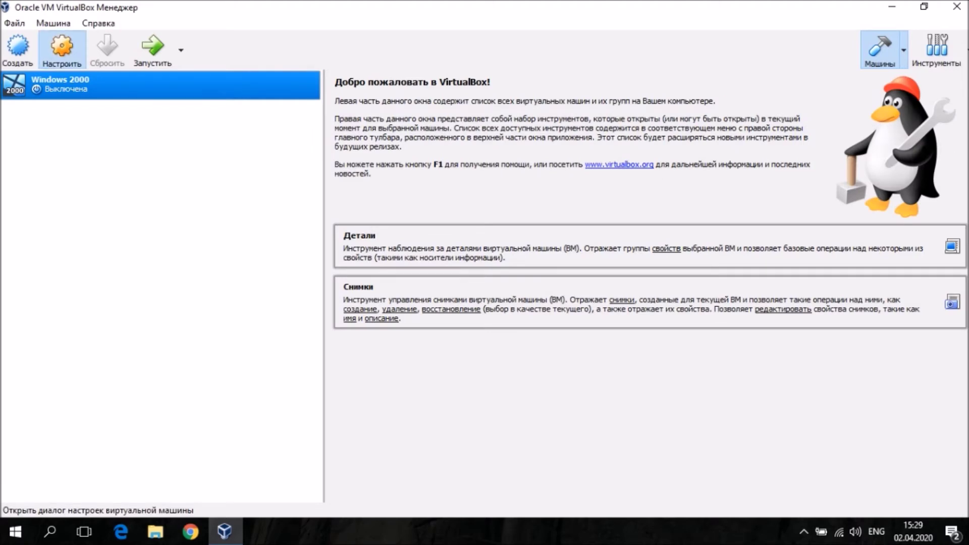
# Open the Windows 2000 settings and review the System, acceleration, Display and Storage pages
pyautogui.click(61, 49)
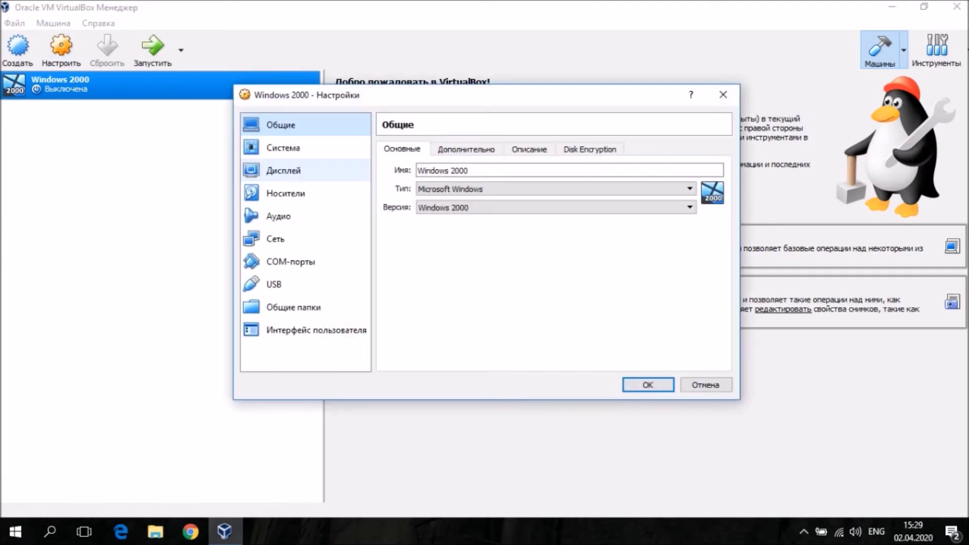
pyautogui.click(283, 147)
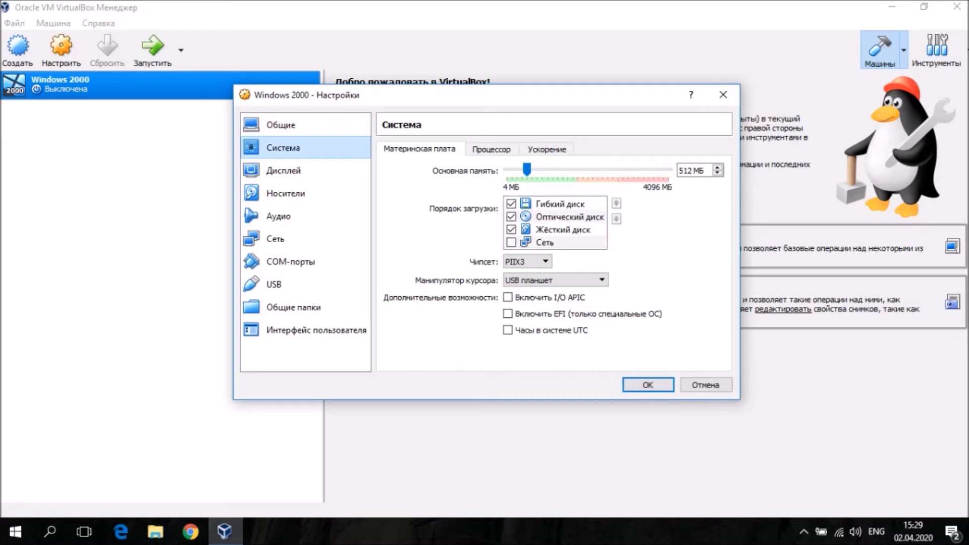
pyautogui.click(547, 149)
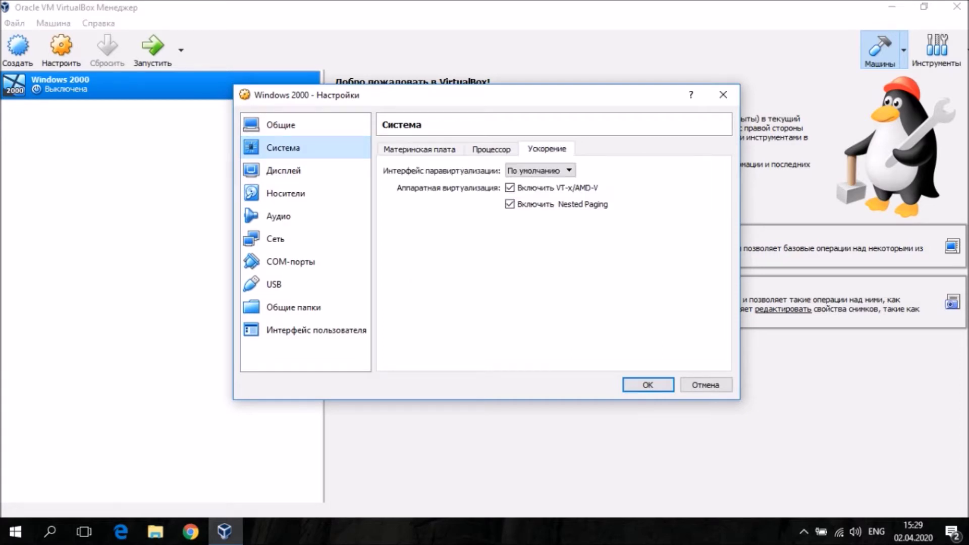
pyautogui.click(283, 170)
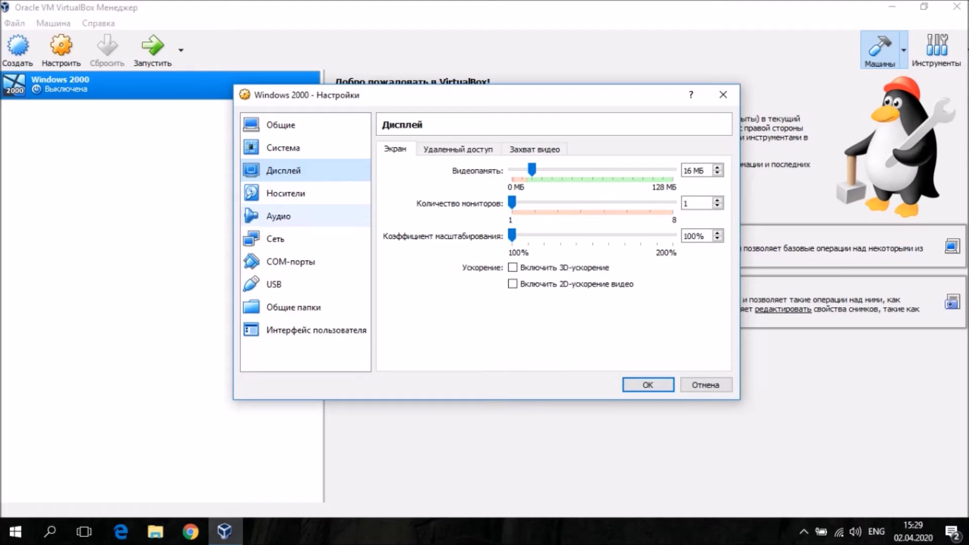
pyautogui.click(286, 193)
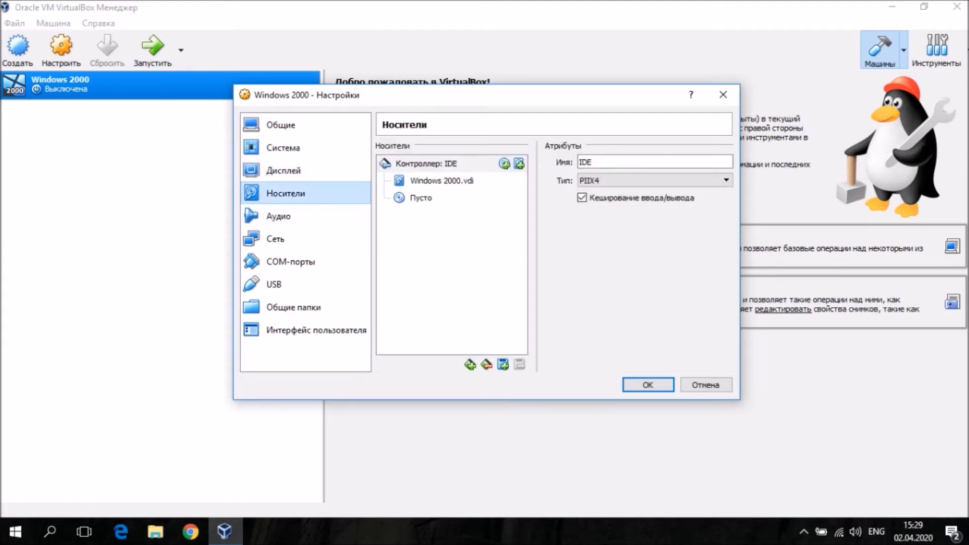
# Review the Audio, Network, COM and USB pages, then start adding a shared folder
pyautogui.click(279, 216)
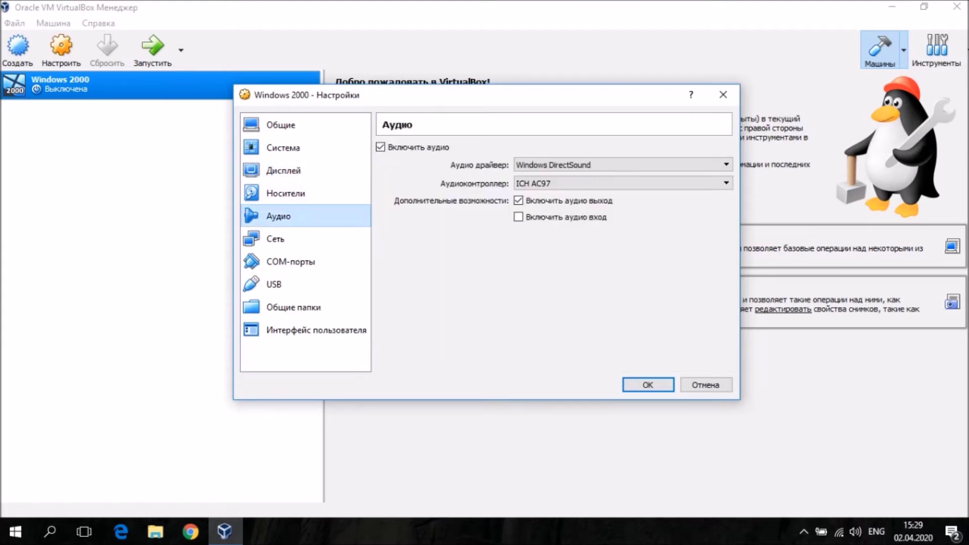
pyautogui.click(275, 238)
pyautogui.click(290, 261)
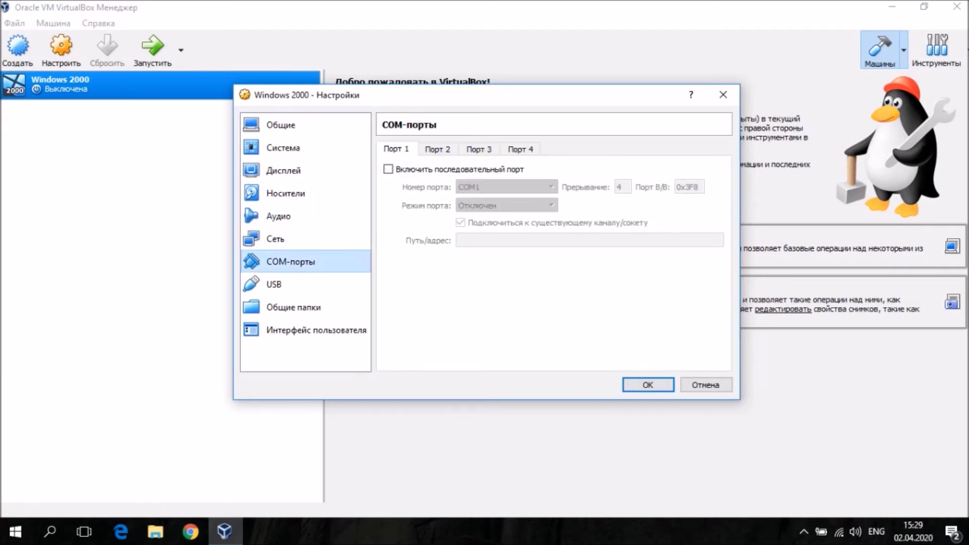
pyautogui.click(274, 284)
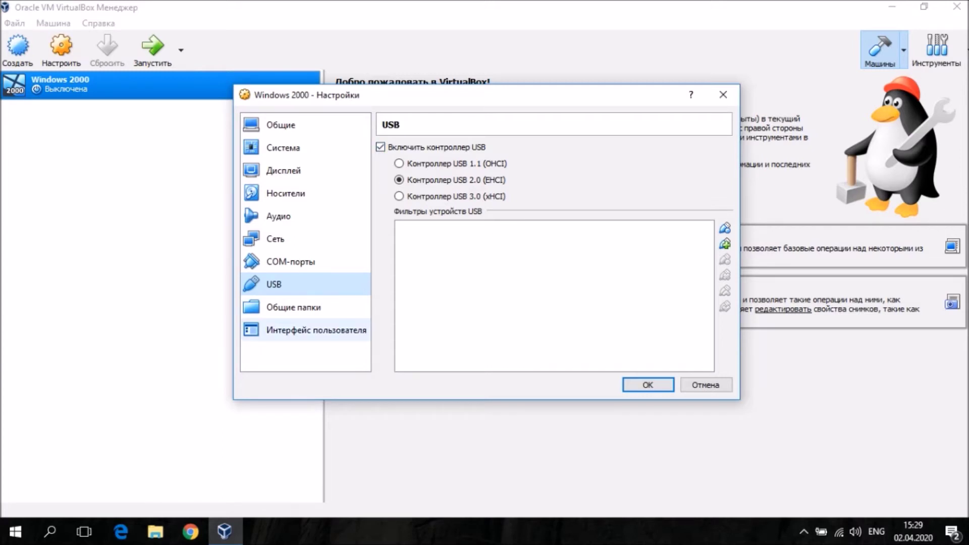
pyautogui.click(293, 307)
pyautogui.click(725, 162)
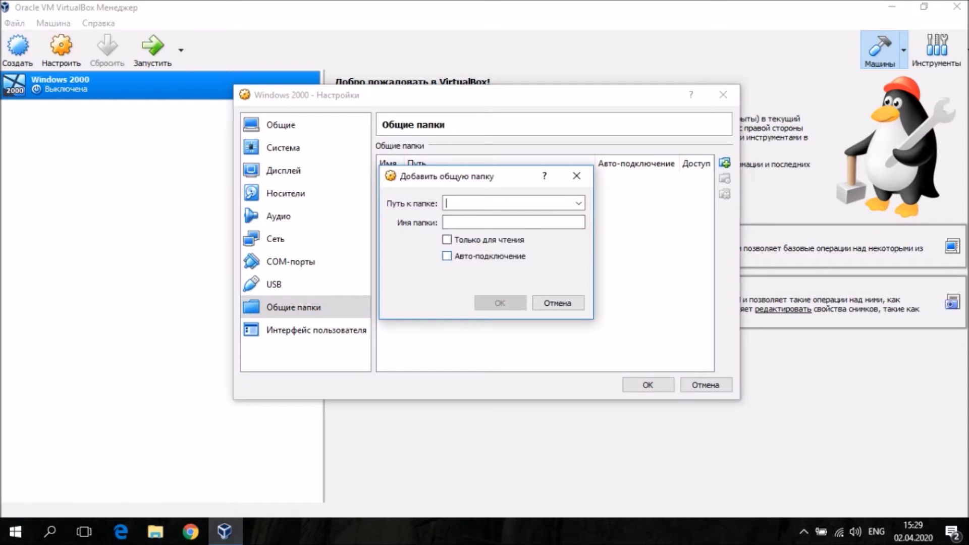
# Share host folder E:\share as 'share' with auto-connect, save the settings and start the machine
pyautogui.click(446, 256)
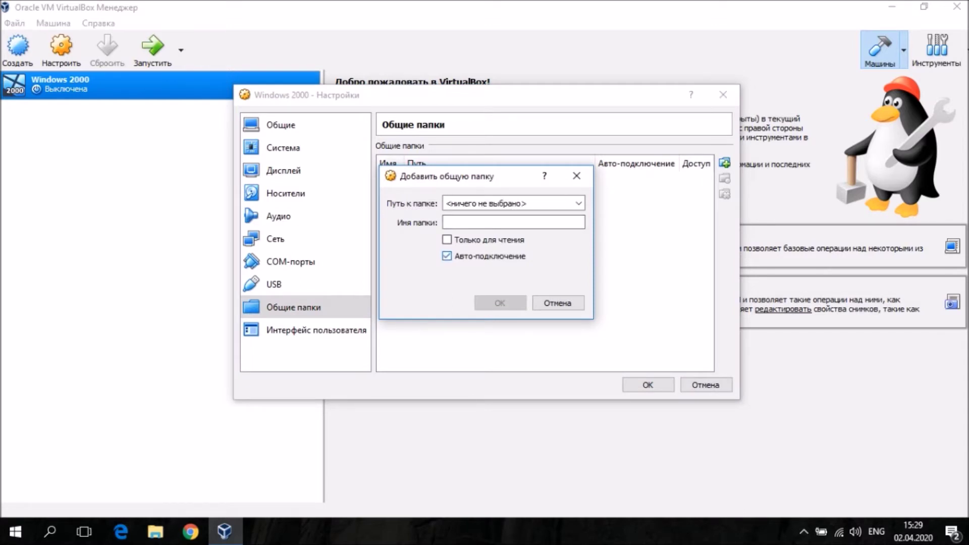
pyautogui.click(579, 203)
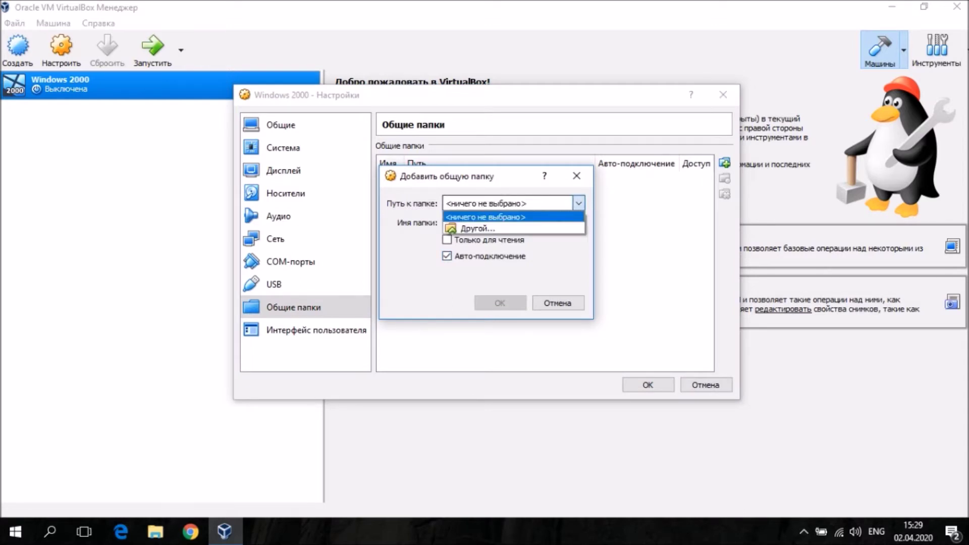
pyautogui.click(478, 228)
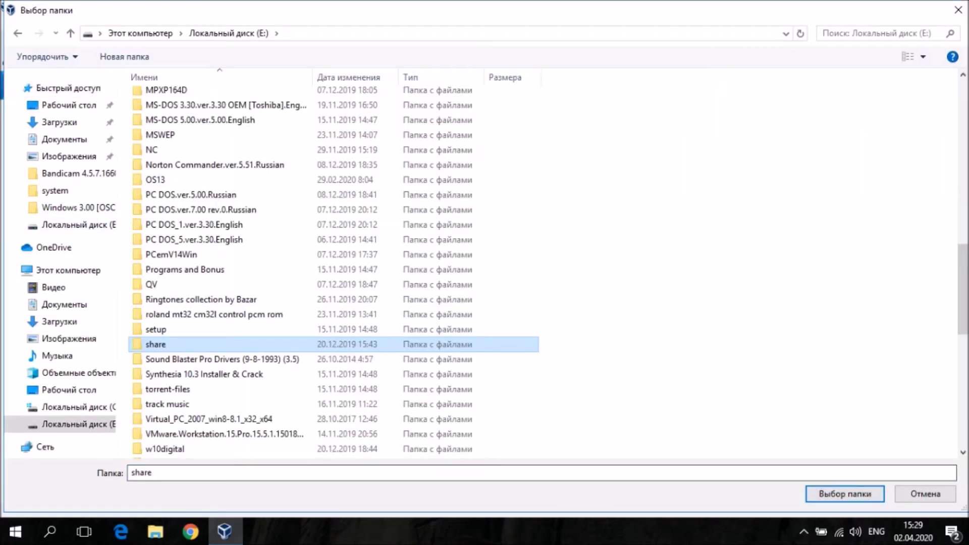
pyautogui.press('Return')
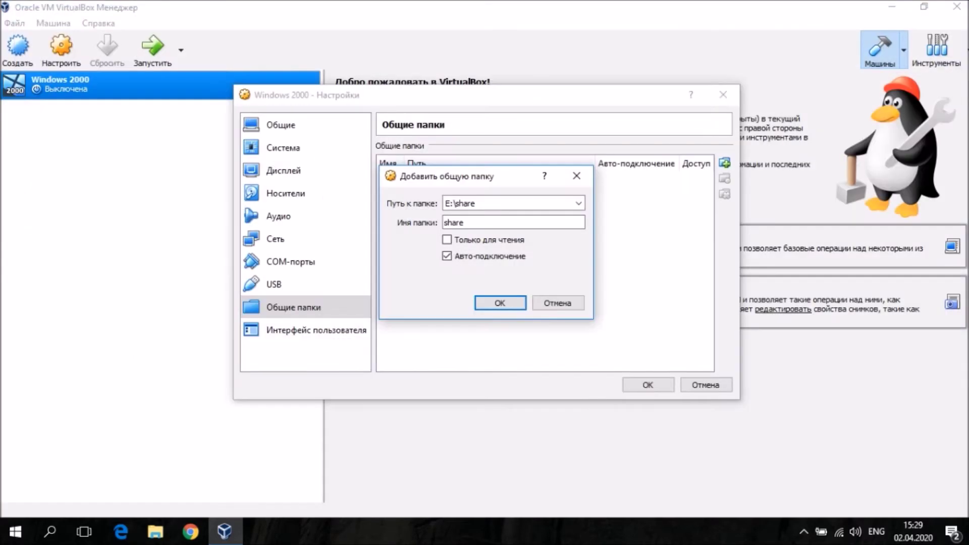
pyautogui.press('Return')
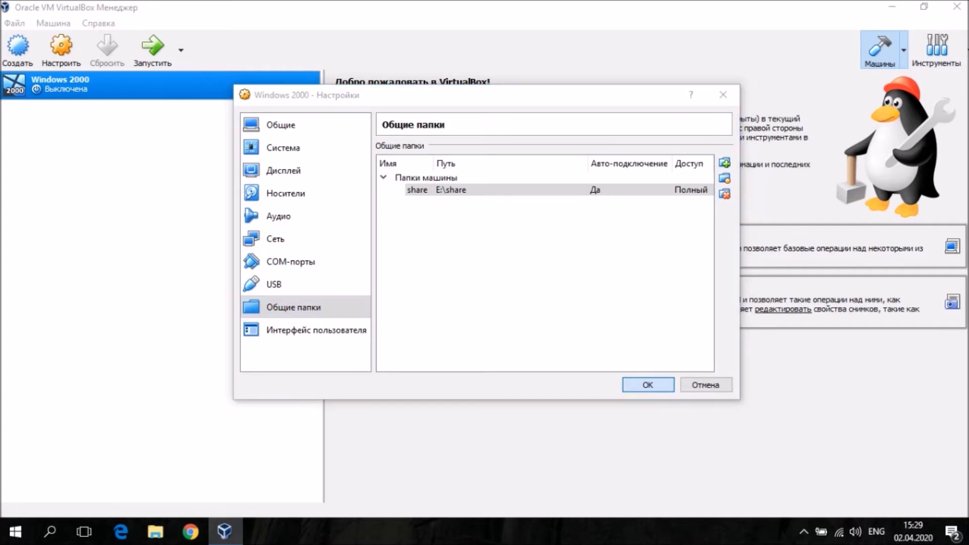
pyautogui.press('Return')
pyautogui.click(152, 48)
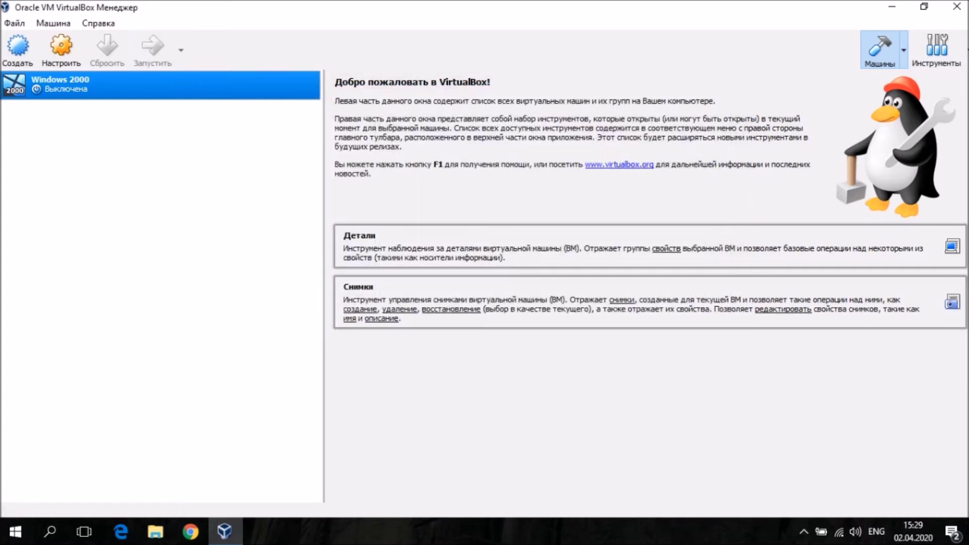
# Boot the machine from Gold Soft 2005.iso in the Загрузки folder
pyautogui.click(891, 7)
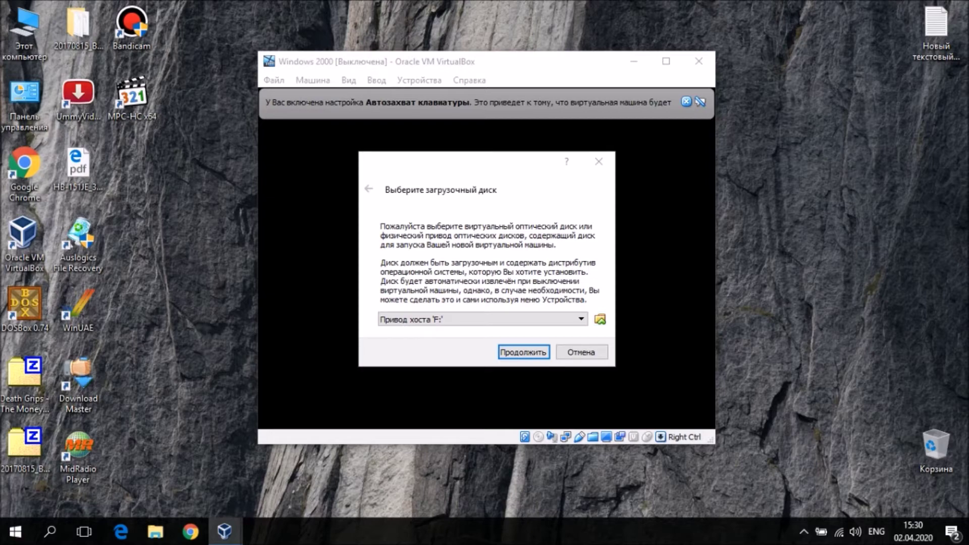
pyautogui.click(599, 319)
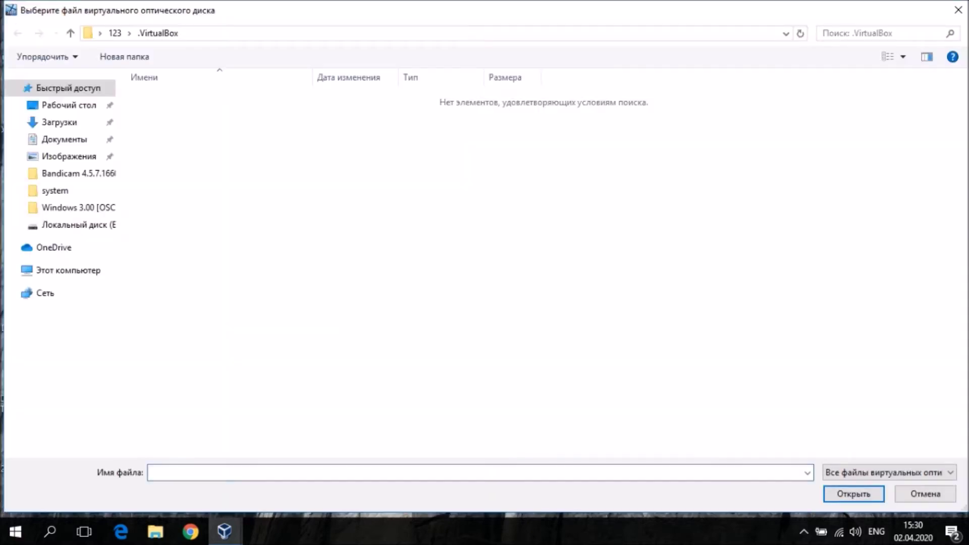
pyautogui.click(59, 122)
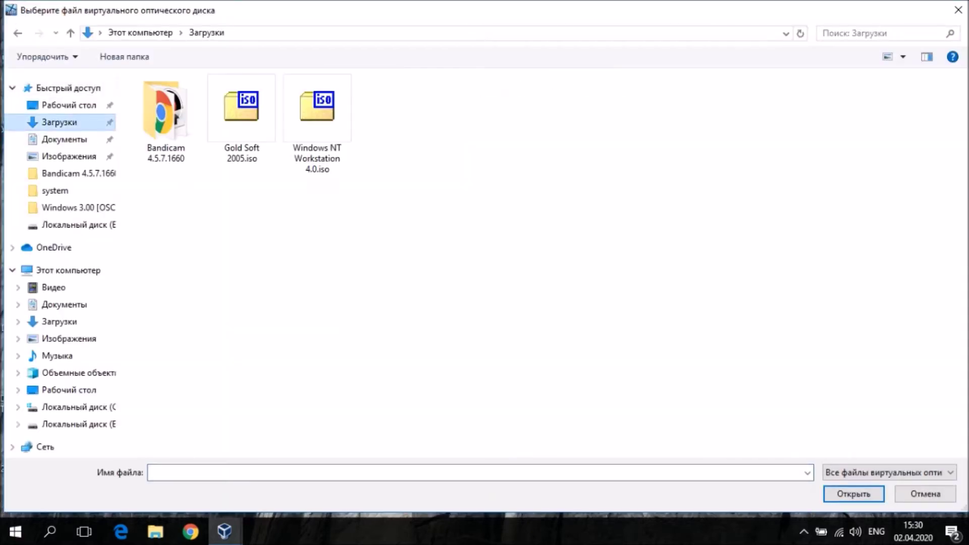
pyautogui.click(242, 116)
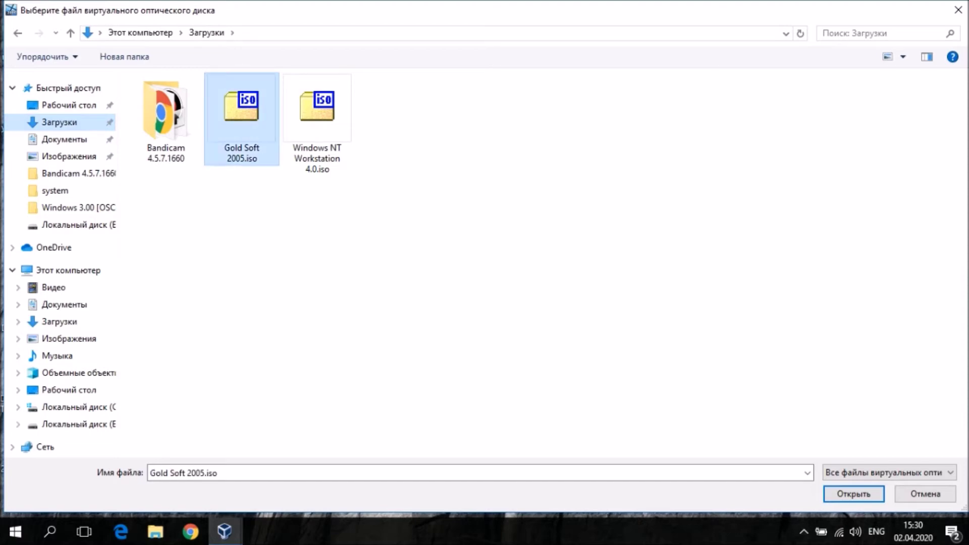
pyautogui.press('Return')
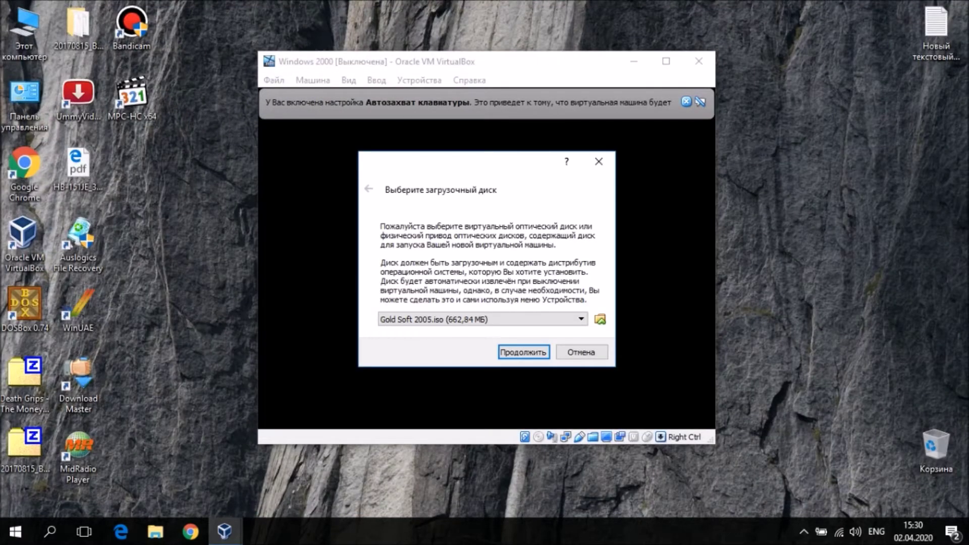
pyautogui.press('Return')
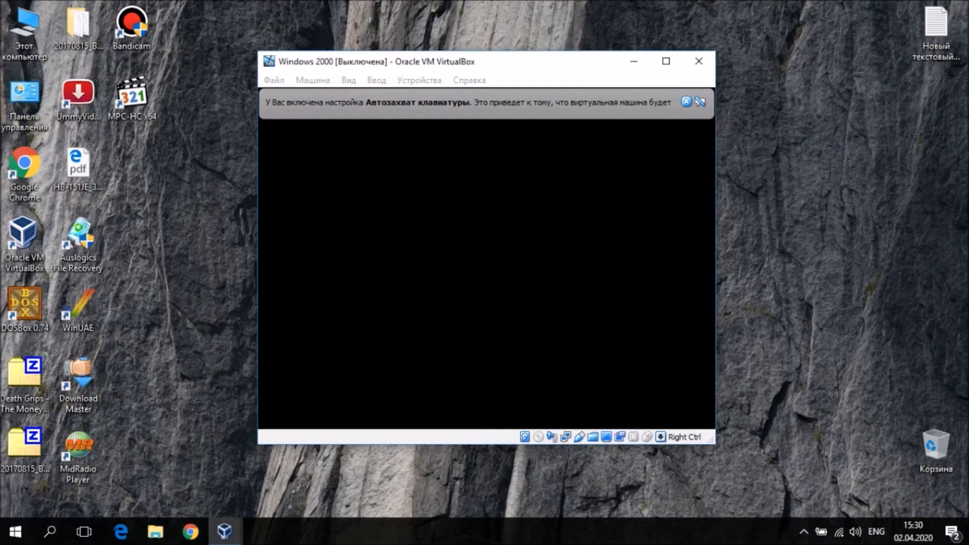
# Switch the virtual machine window to full-screen mode, suppressing the full-screen notice
pyautogui.click(666, 61)
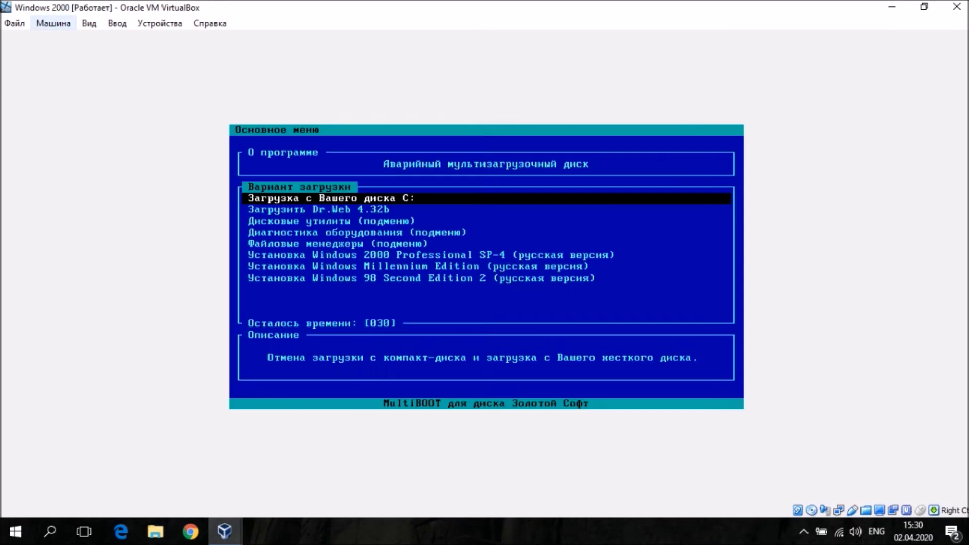
pyautogui.press('Down')
pyautogui.press('Up')
pyautogui.click(53, 23)
pyautogui.moveTo(89, 23)
pyautogui.press('Return')
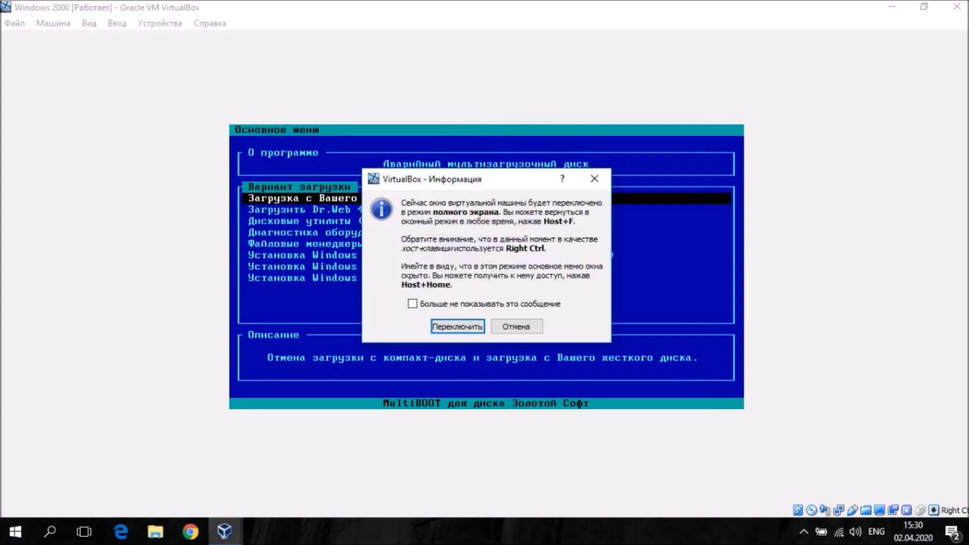
pyautogui.click(412, 303)
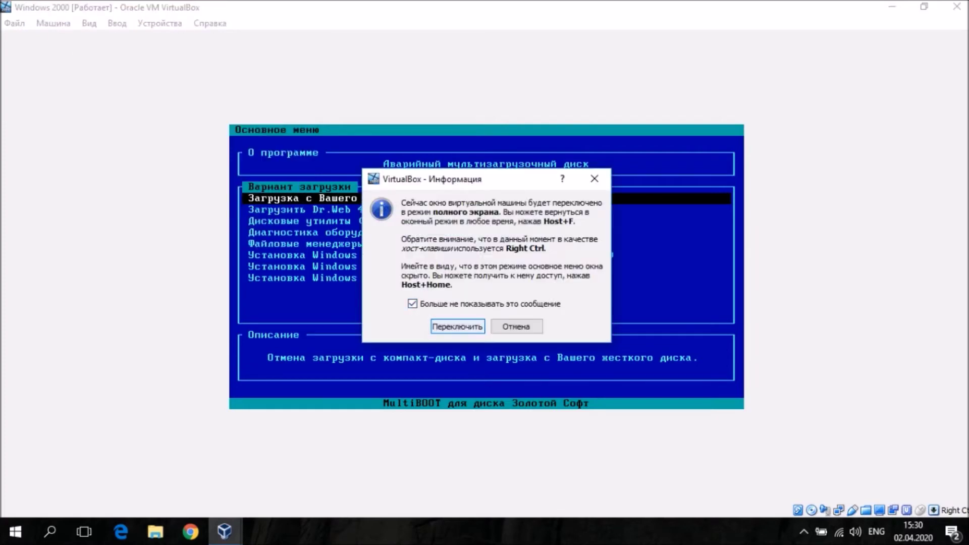
pyautogui.click(457, 326)
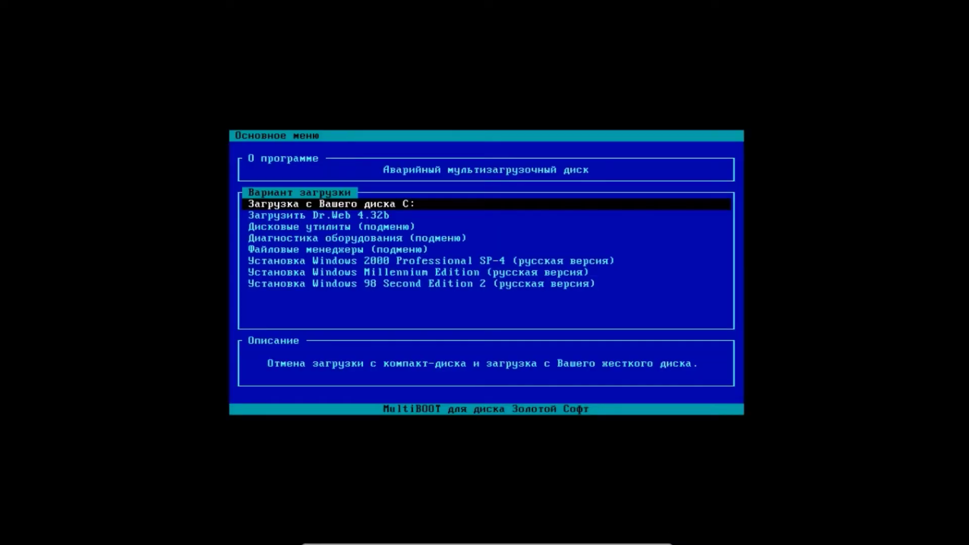
# Let the guest capture input and start the Windows 2000 Professional SP-4 installation
pyautogui.press('Control_R')
pyautogui.click(412, 343)
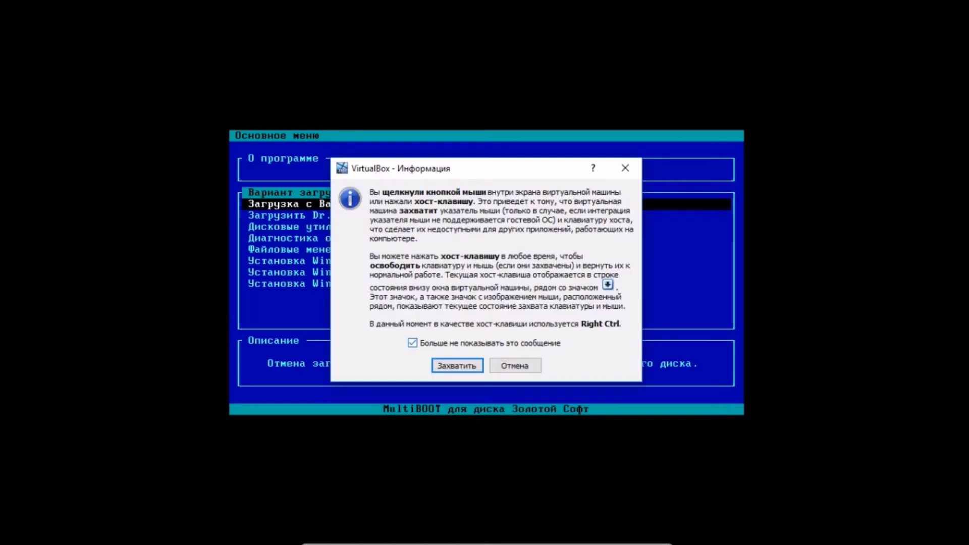
pyautogui.click(456, 366)
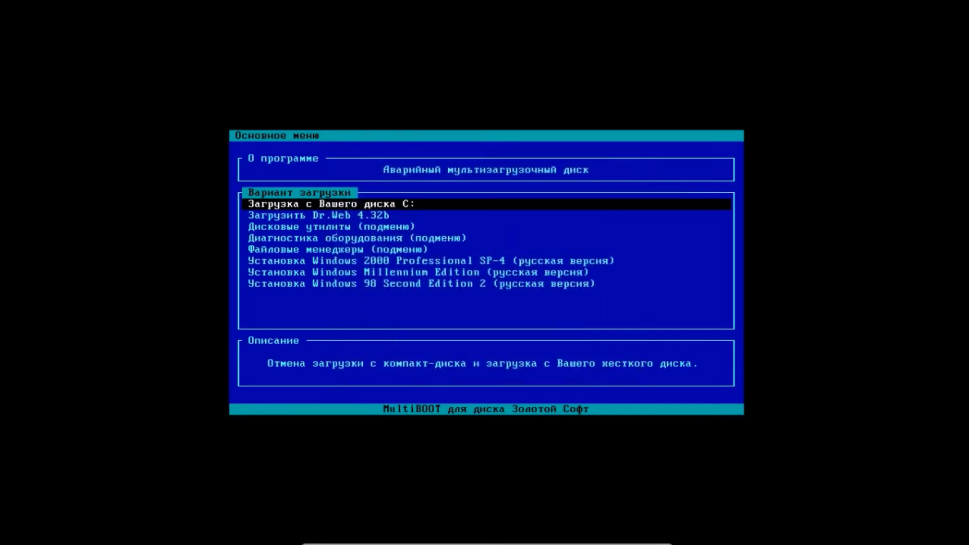
pyautogui.press('Down')
pyautogui.press('Down')
pyautogui.press('Down')
pyautogui.press('Down')
pyautogui.press('Down')
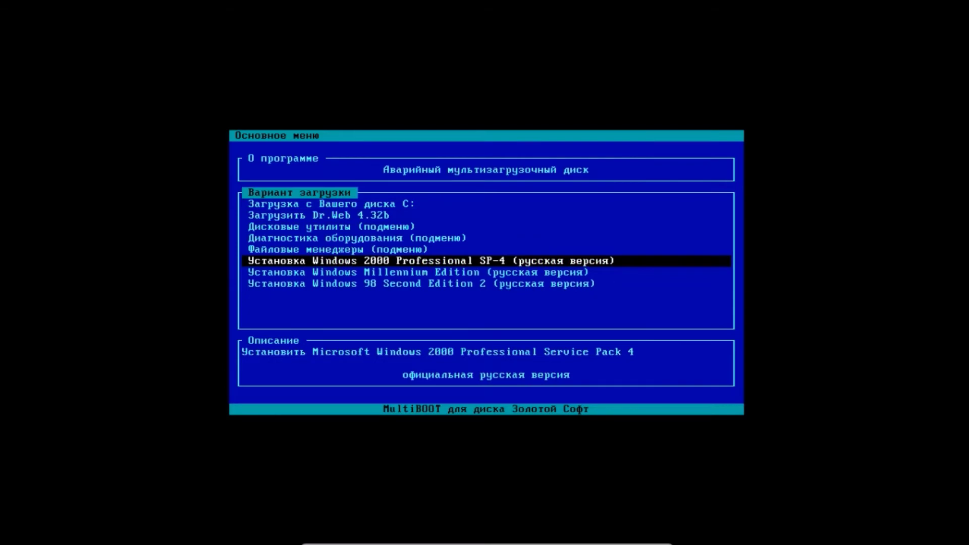
pyautogui.press('Return')
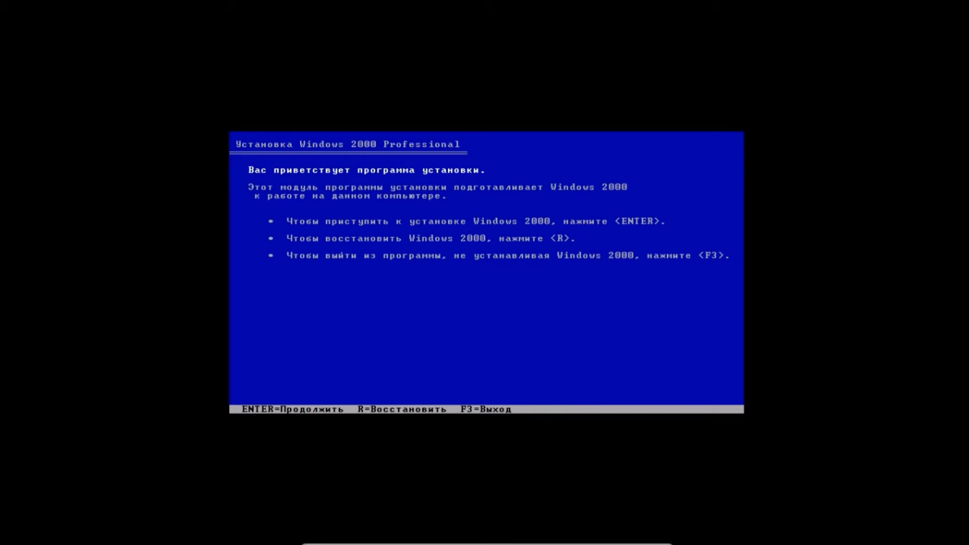
# Start setup, accept the licence, and install to a new NTFS-formatted partition
pyautogui.press('Return')
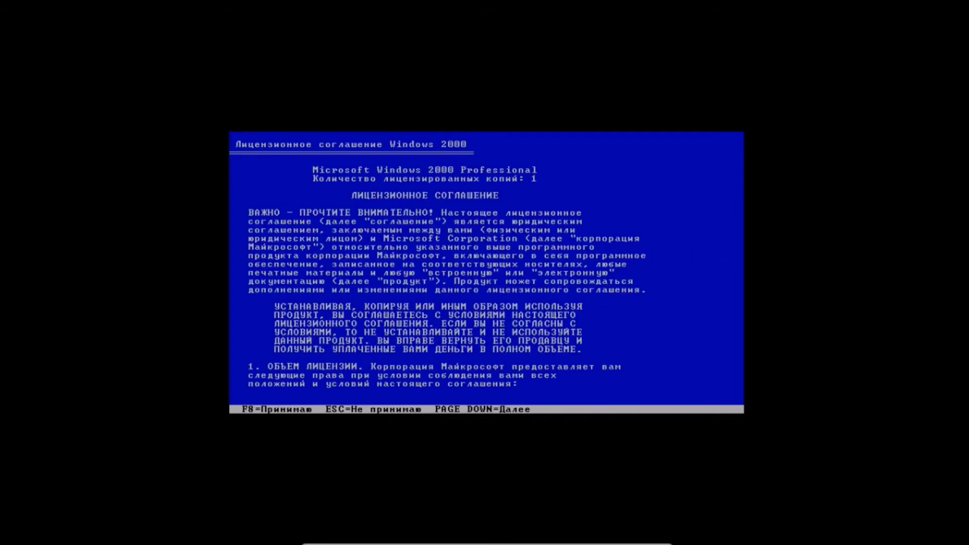
pyautogui.press('F8')
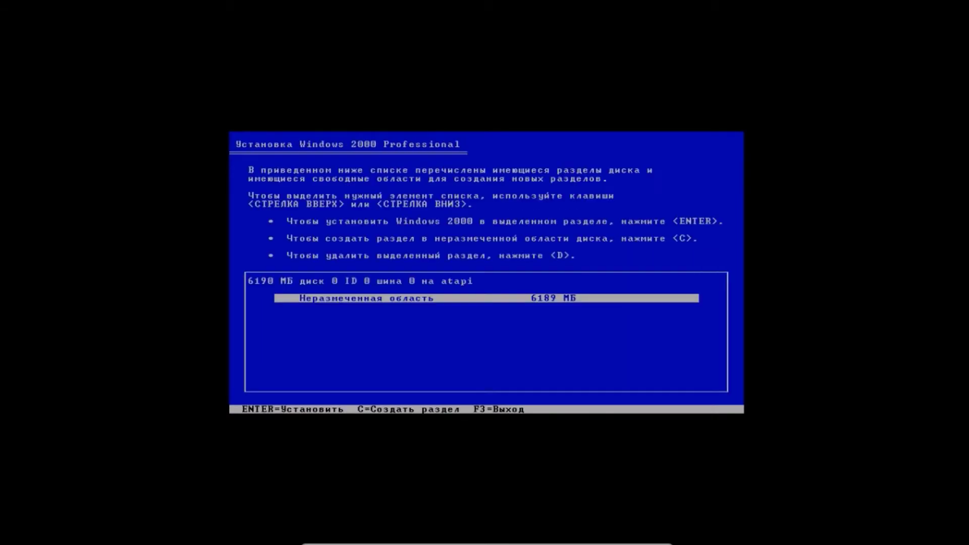
pyautogui.press('Return')
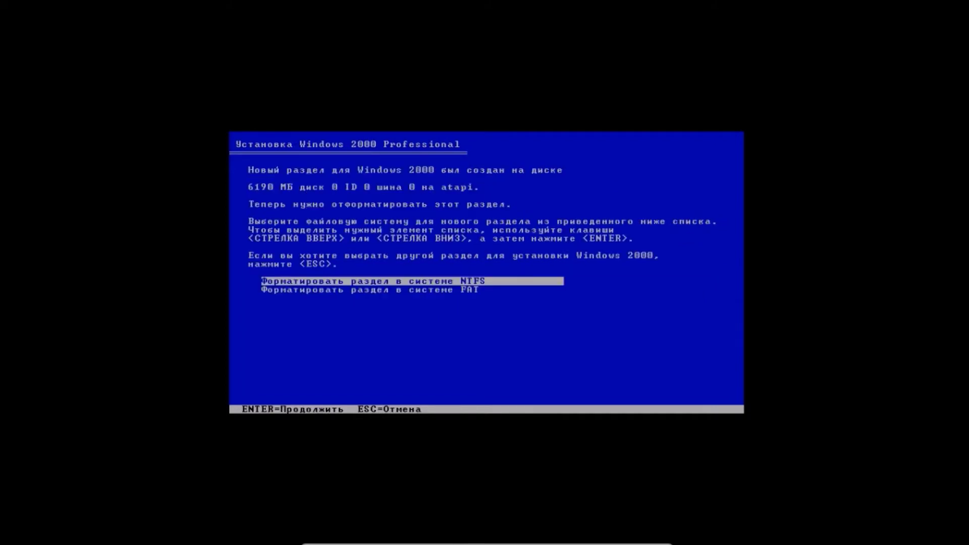
pyautogui.press('Return')
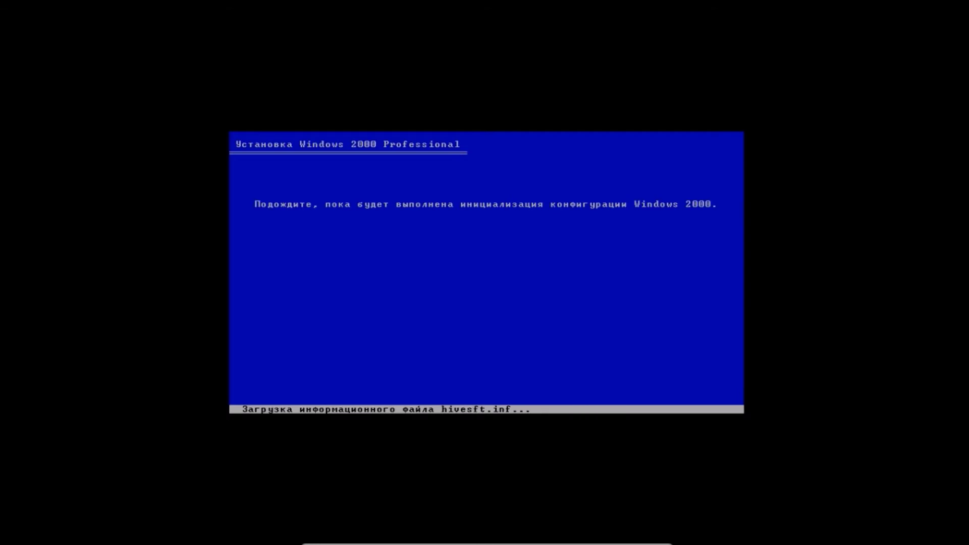
# Reboot now and boot the guest from drive C: in the MultiBOOT menu
pyautogui.press('Return')
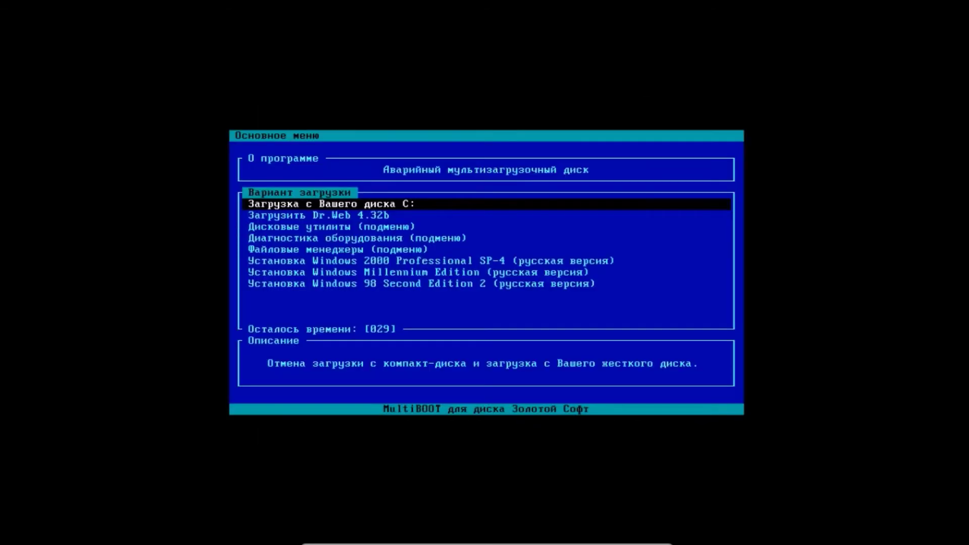
pyautogui.press('Return')
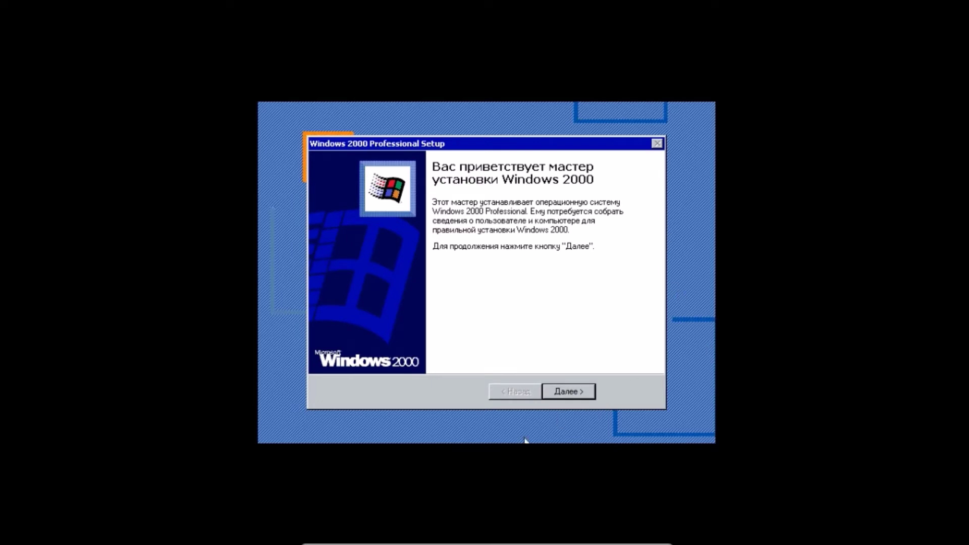
# Move past the setup welcome page and change the guest input options
pyautogui.click(573, 390)
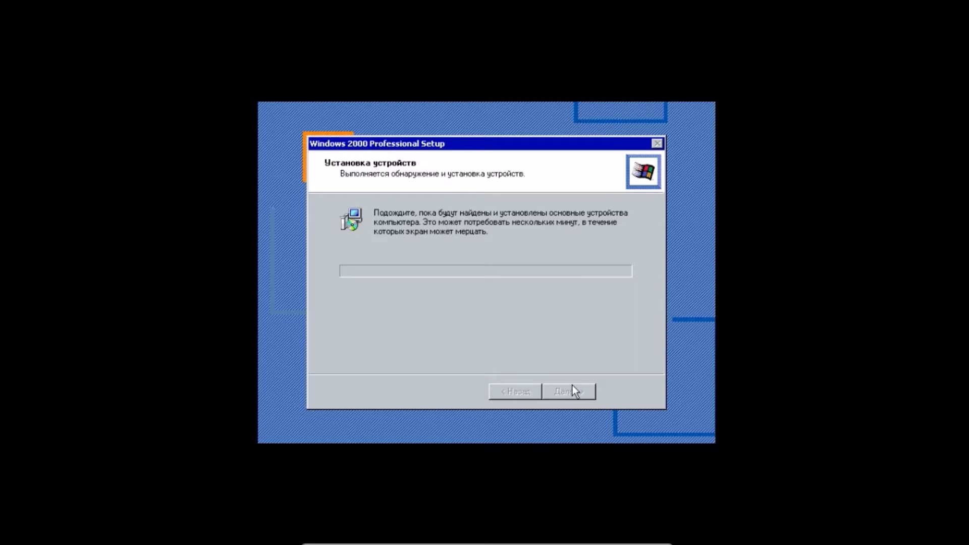
pyautogui.click(442, 536)
pyautogui.click(484, 532)
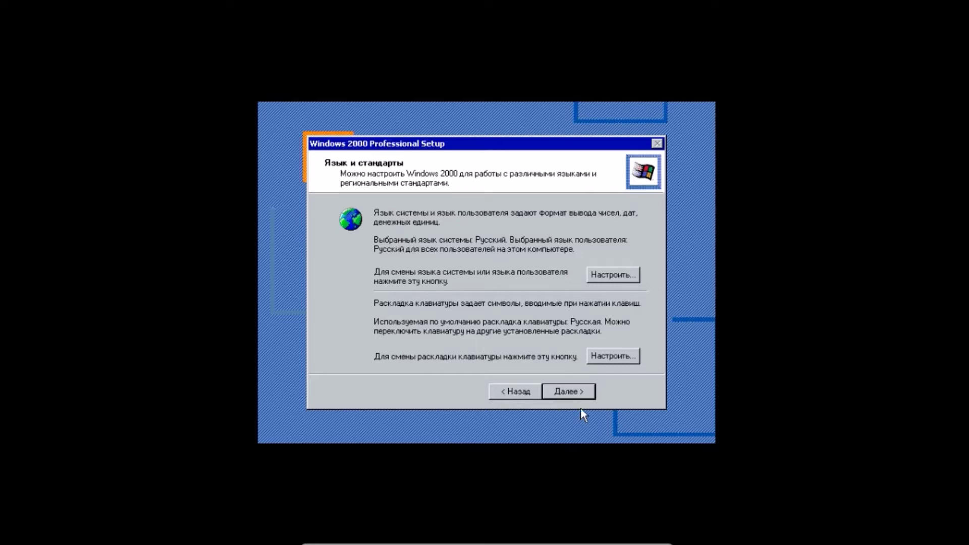
# Accept the regional settings, then enter the owner's name and the product key
pyautogui.click(576, 389)
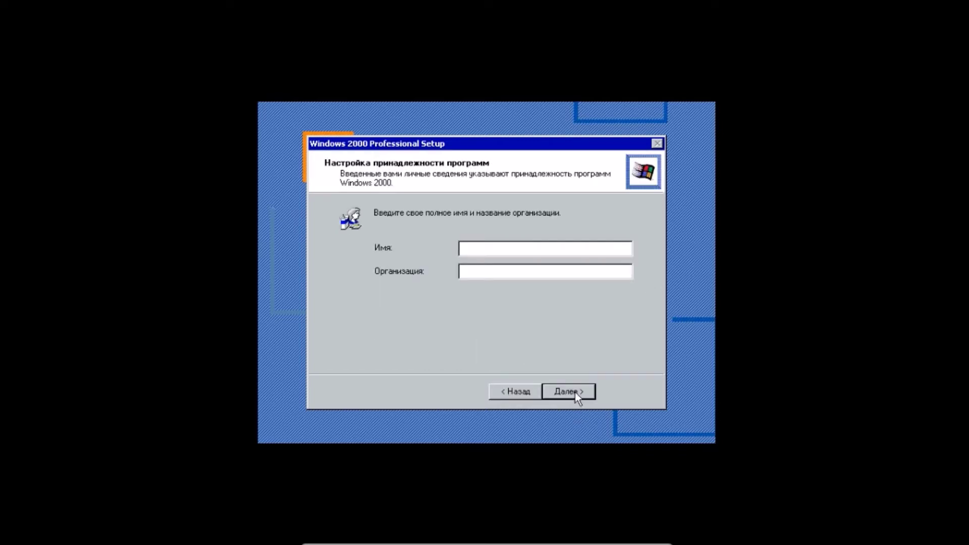
pyautogui.write('Иван')
pyautogui.click(579, 395)
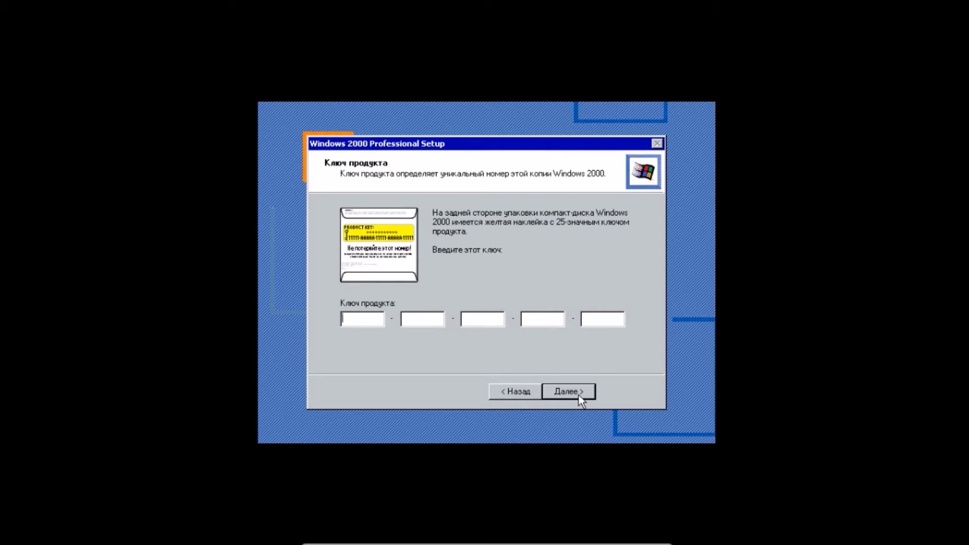
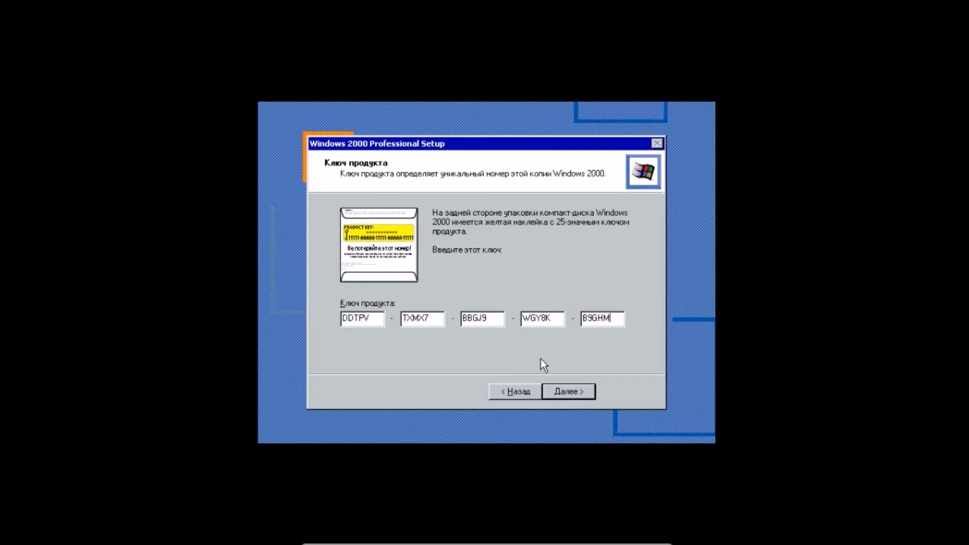
pyautogui.click(555, 389)
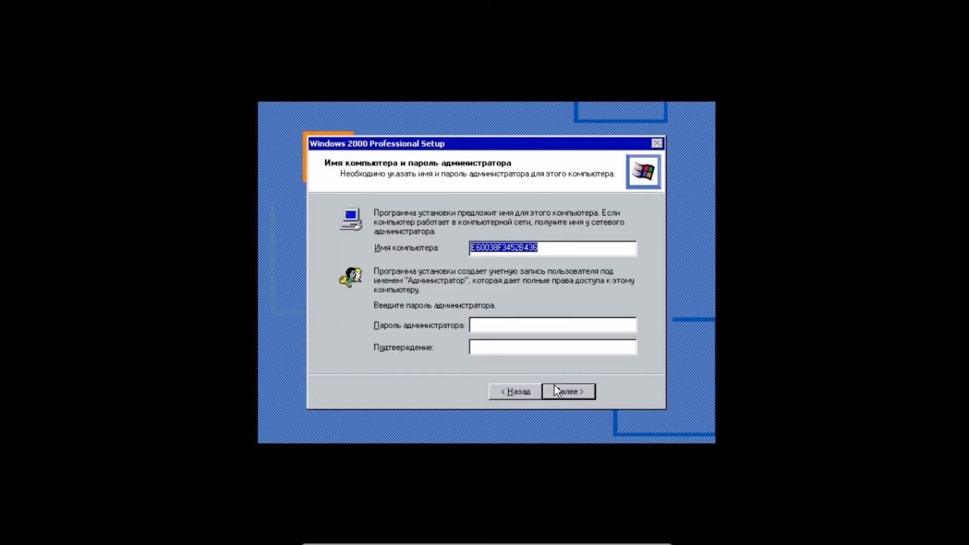
# Keep the suggested computer name and turn off automatic daylight saving adjustment
pyautogui.click(555, 386)
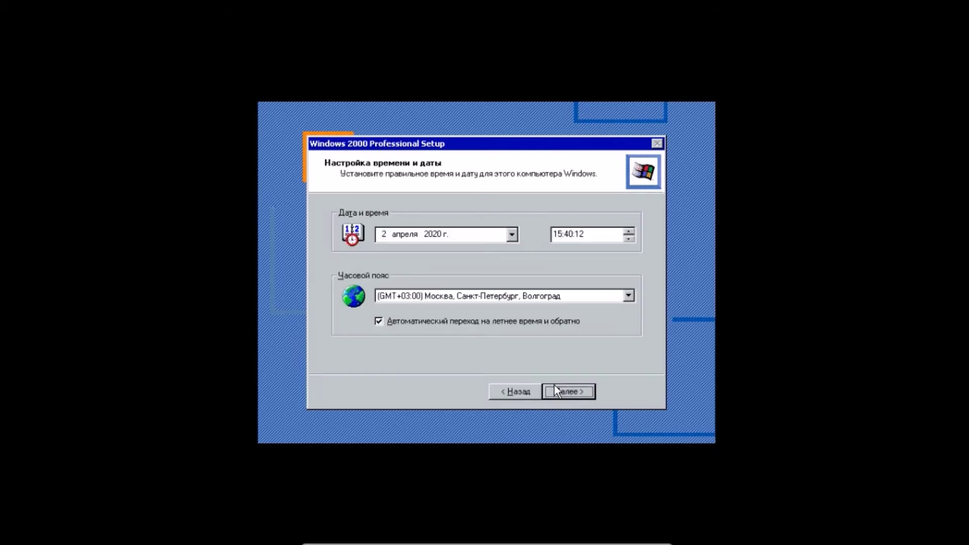
pyautogui.click(382, 320)
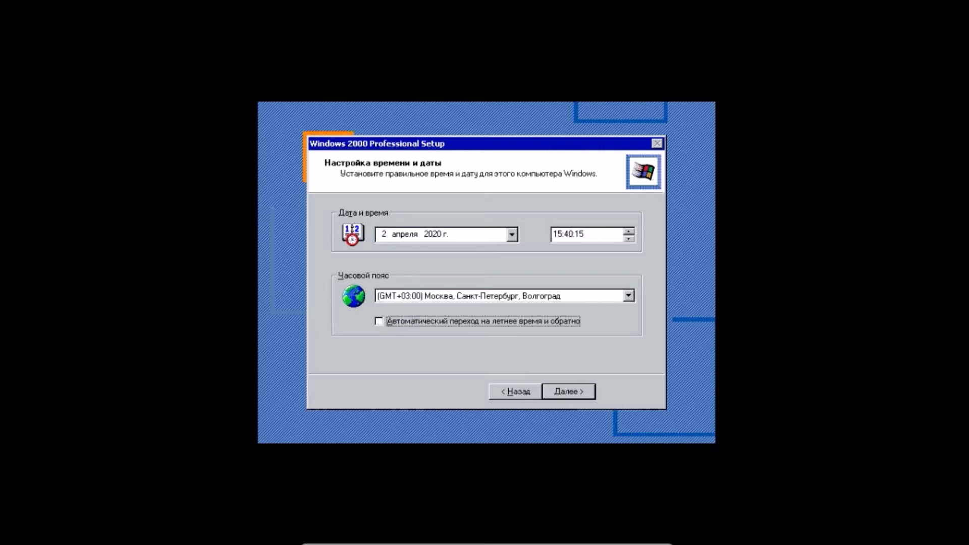
pyautogui.click(580, 395)
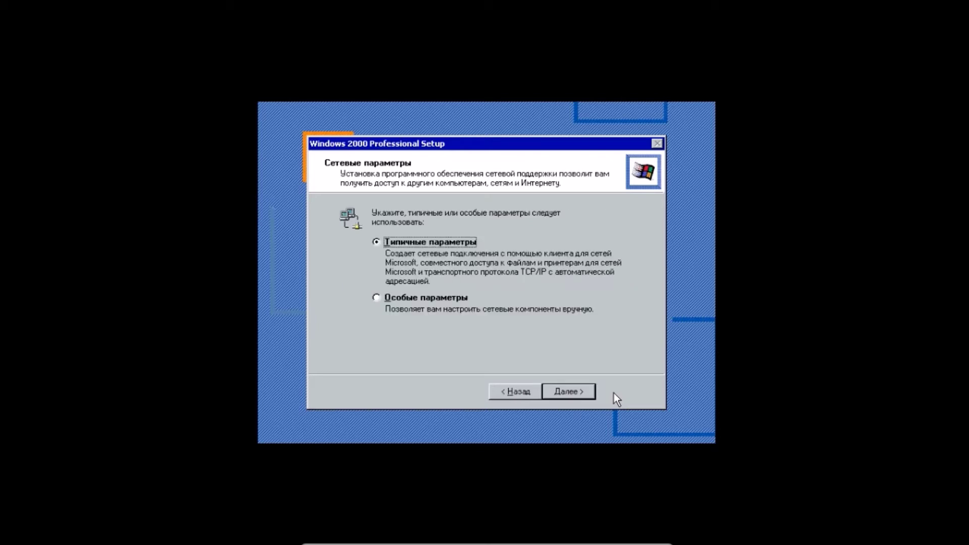
# Keep the typical network settings and let Windows 2000 setup finish installing
pyautogui.click(566, 393)
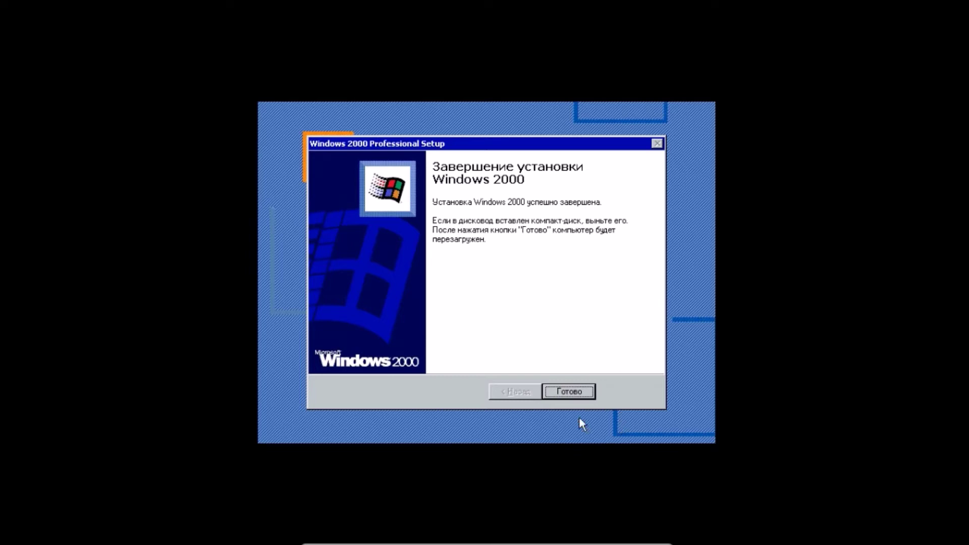
# Restart after setup and boot the guest from hard disk C in the MultiBOOT menu
pyautogui.click(574, 391)
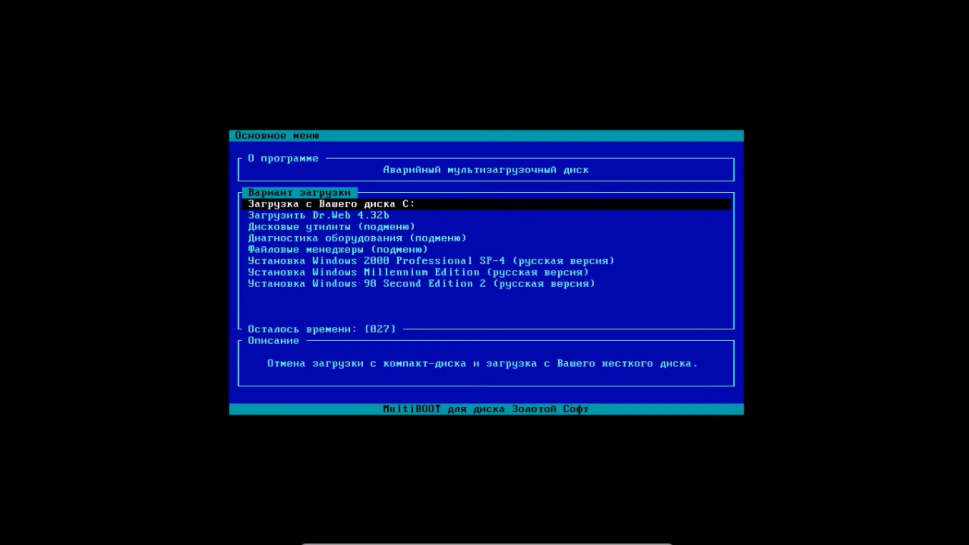
pyautogui.press('Up')
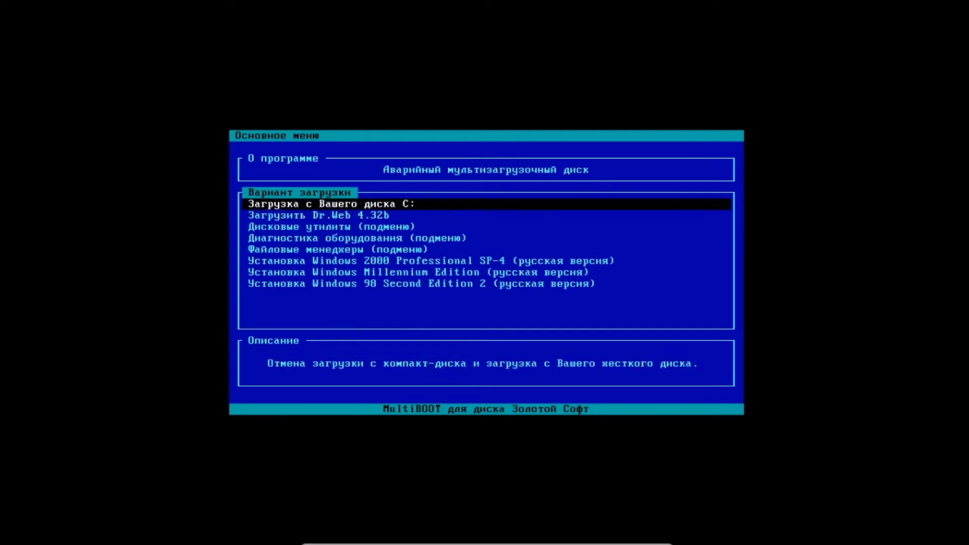
pyautogui.press('Return')
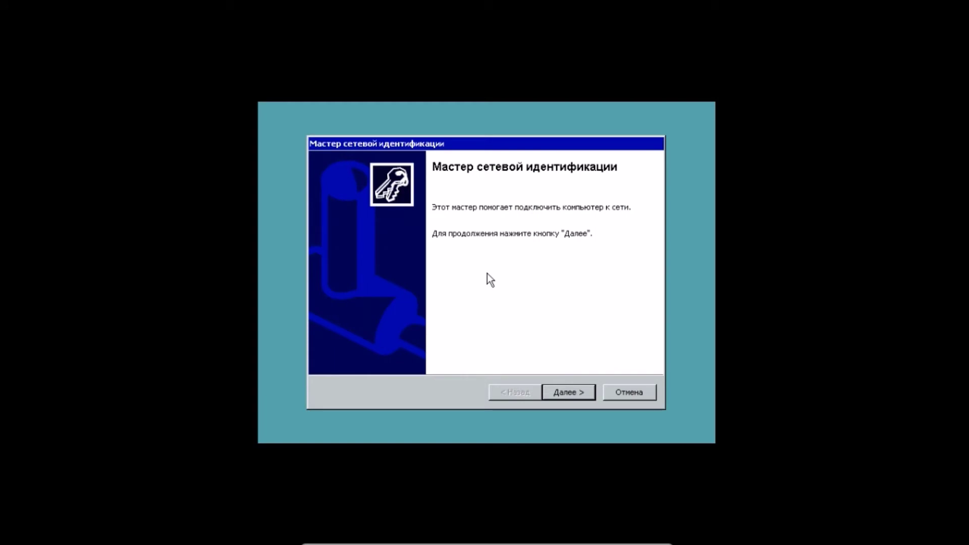
# Complete the Network Identification Wizard, keeping automatic logon with the chosen user
pyautogui.click(580, 392)
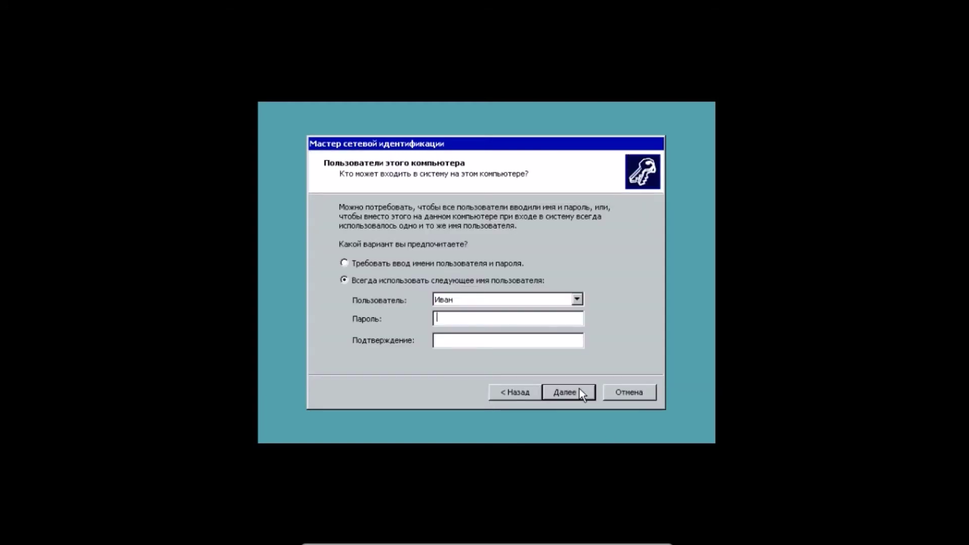
pyautogui.click(577, 390)
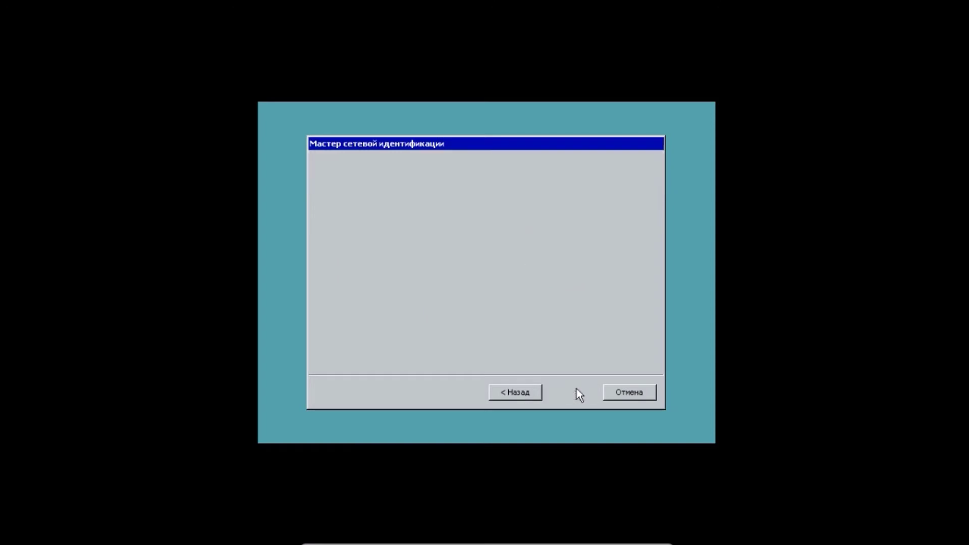
pyautogui.click(576, 392)
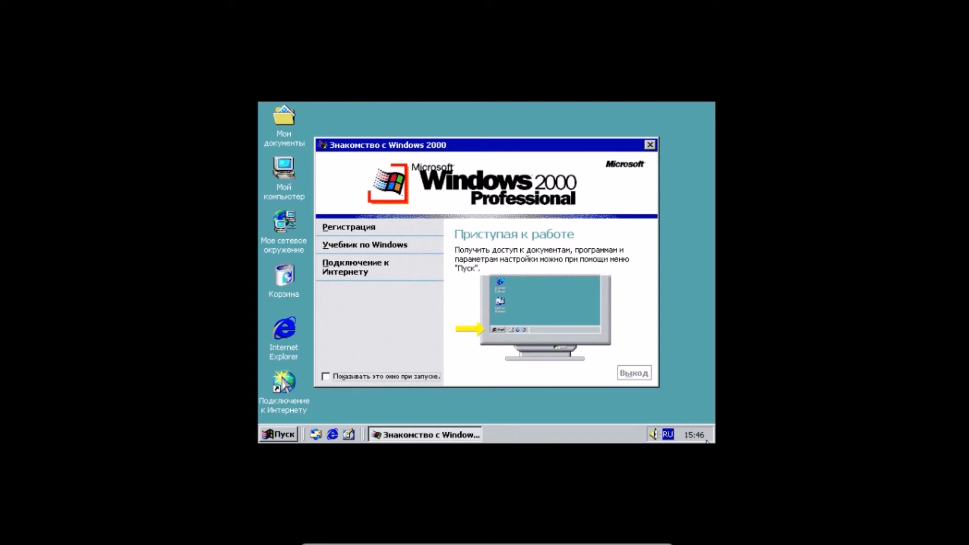
# Close the welcome window and insert the Guest Additions disc image from the Устройства menu
pyautogui.click(639, 373)
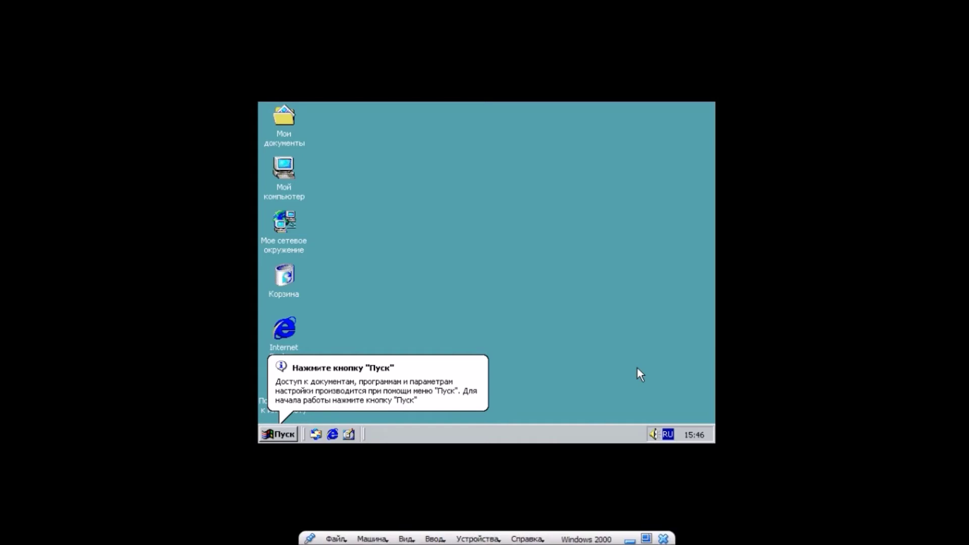
pyautogui.click(373, 538)
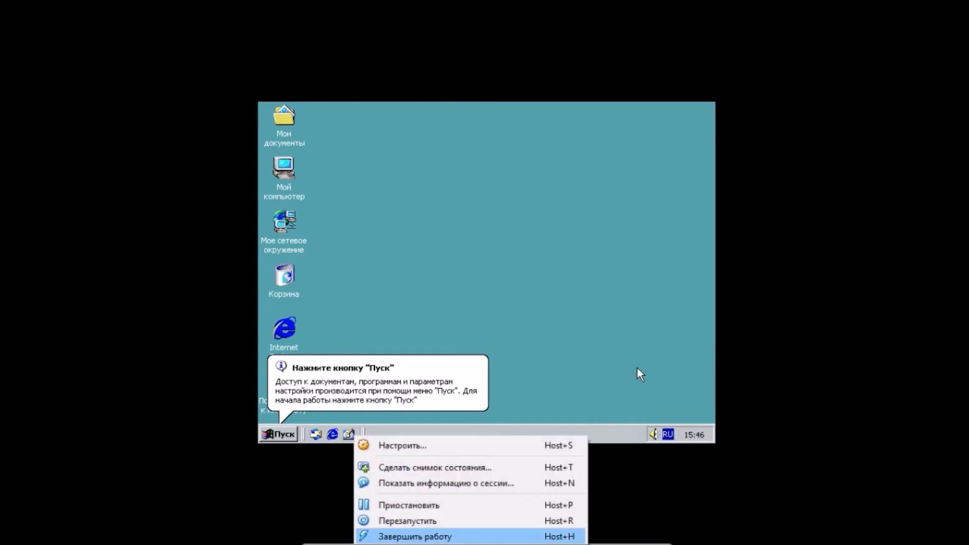
pyautogui.click(415, 537)
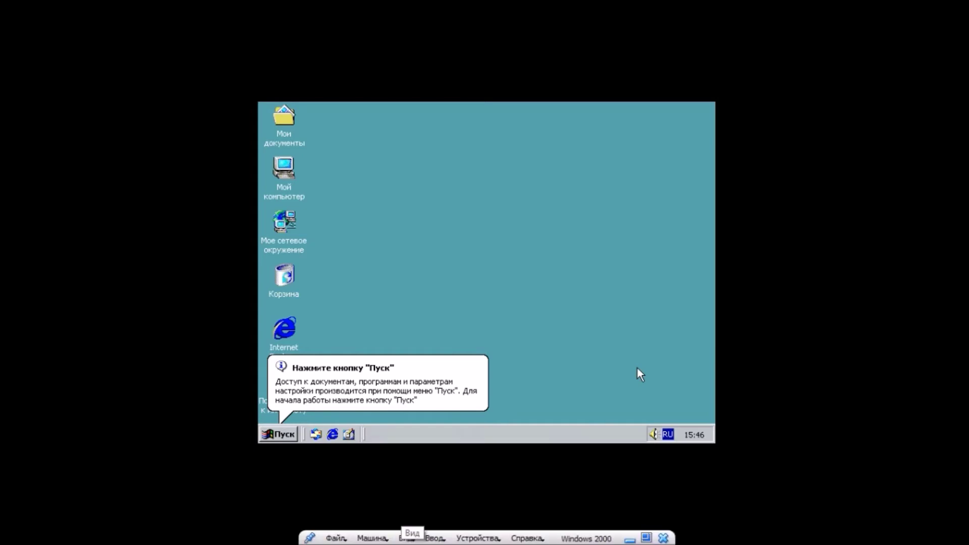
pyautogui.click(478, 538)
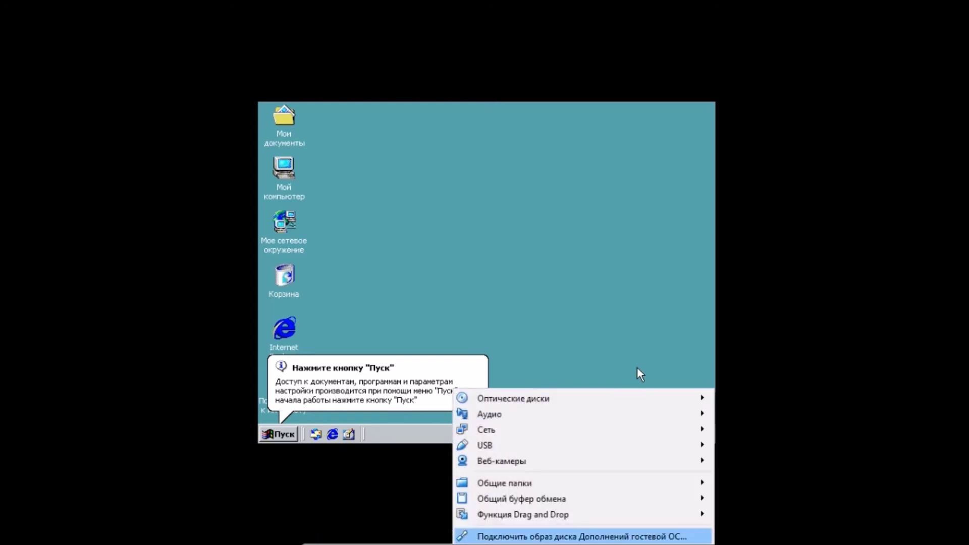
pyautogui.click(478, 537)
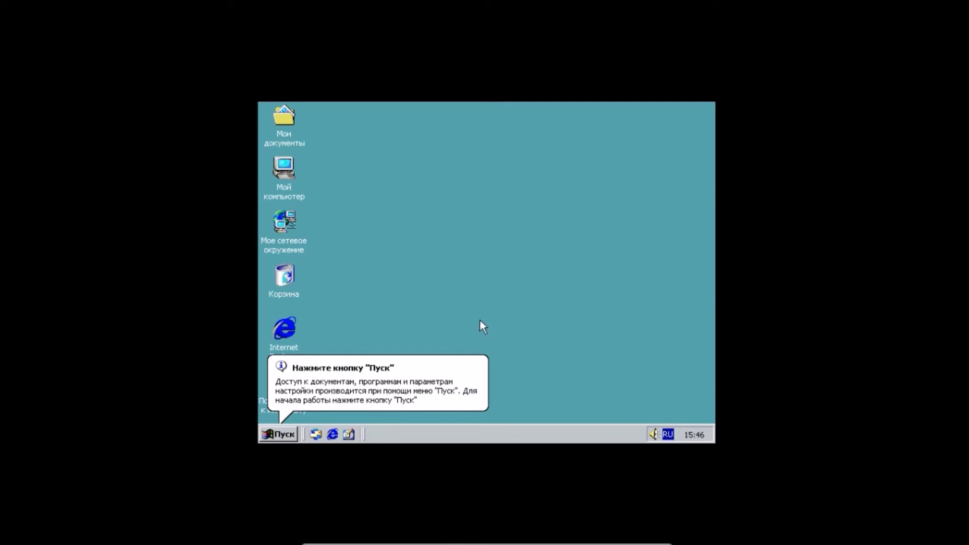
pyautogui.click(274, 435)
pyautogui.click(273, 435)
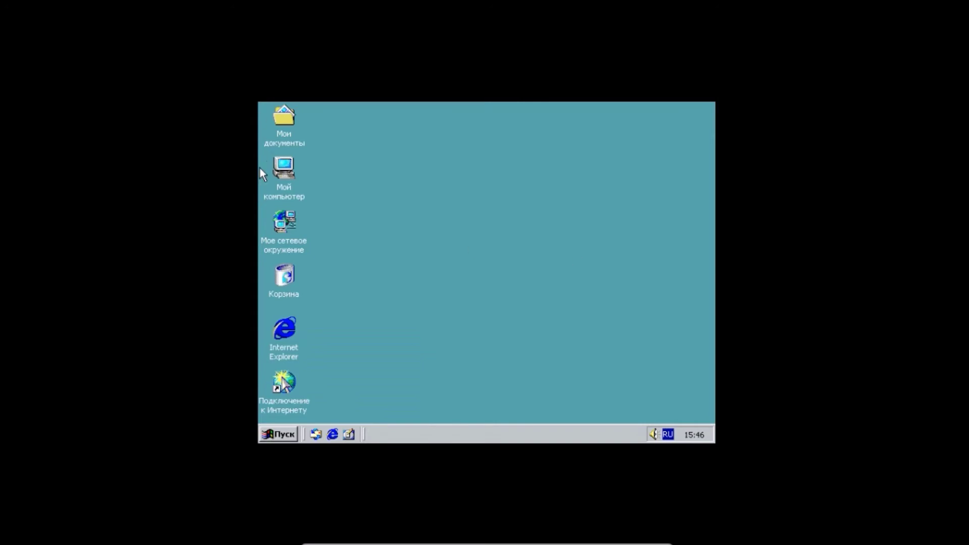
# Launch the Guest Additions installer from VBox_GAs (D:) in Мой компьютер
pyautogui.doubleClick(274, 171)
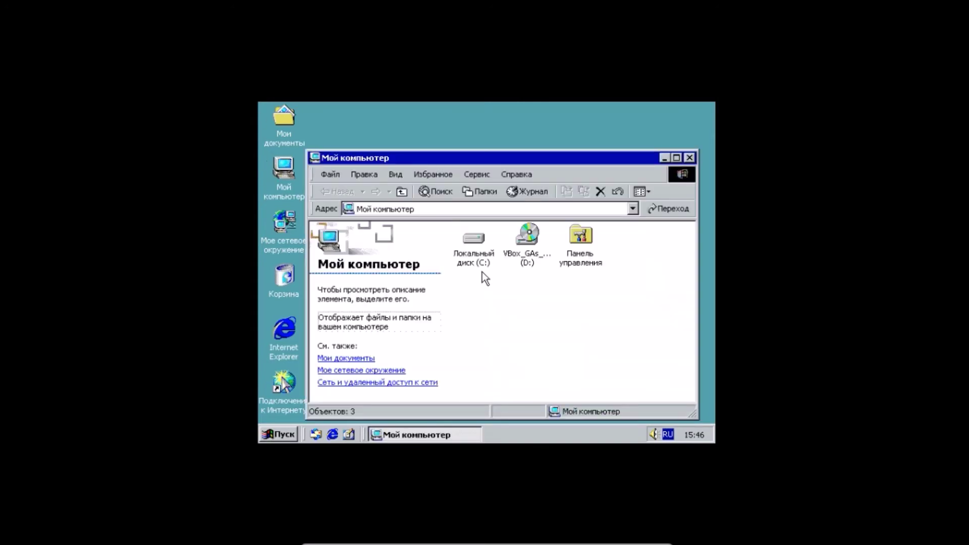
pyautogui.doubleClick(525, 254)
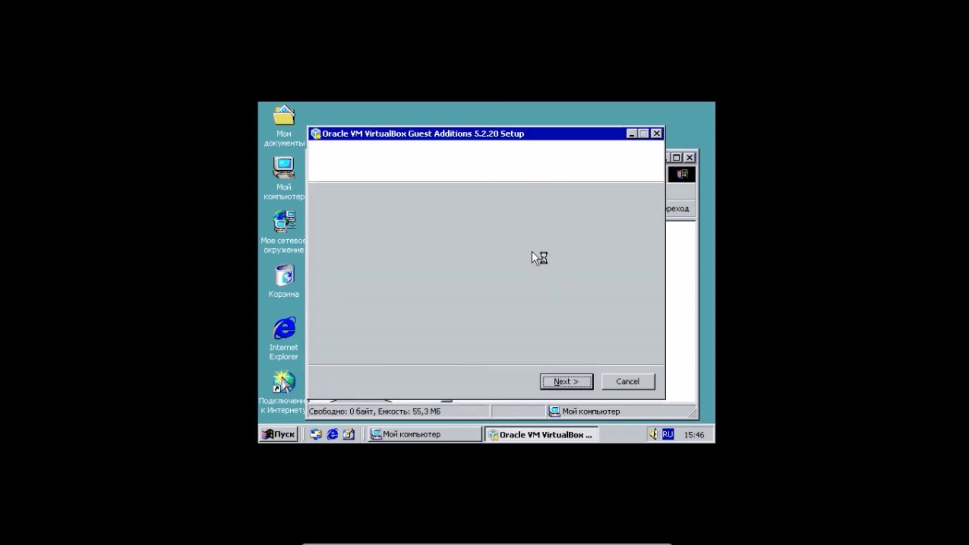
pyautogui.click(689, 157)
# Start installing Guest Additions to the default location, without the unavailable Direct3D support
pyautogui.click(564, 385)
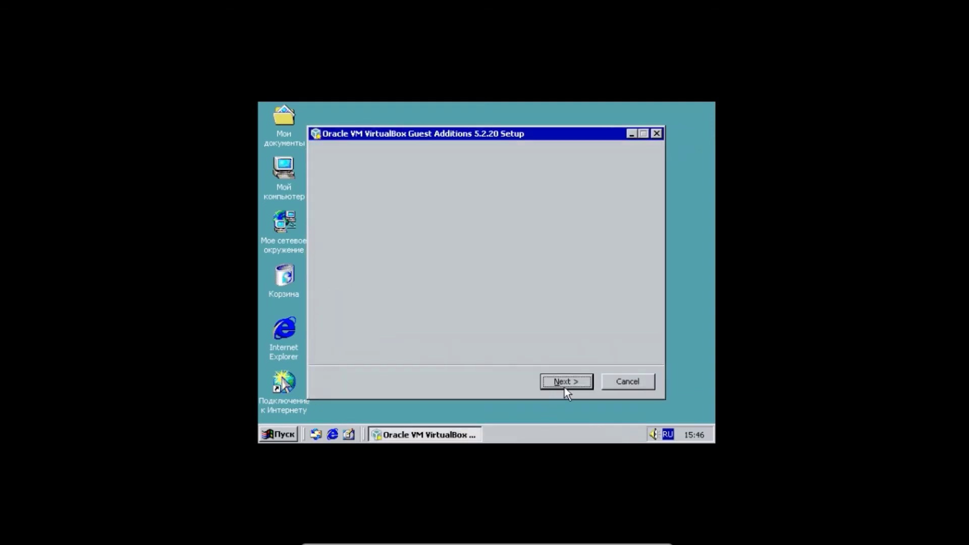
pyautogui.click(568, 385)
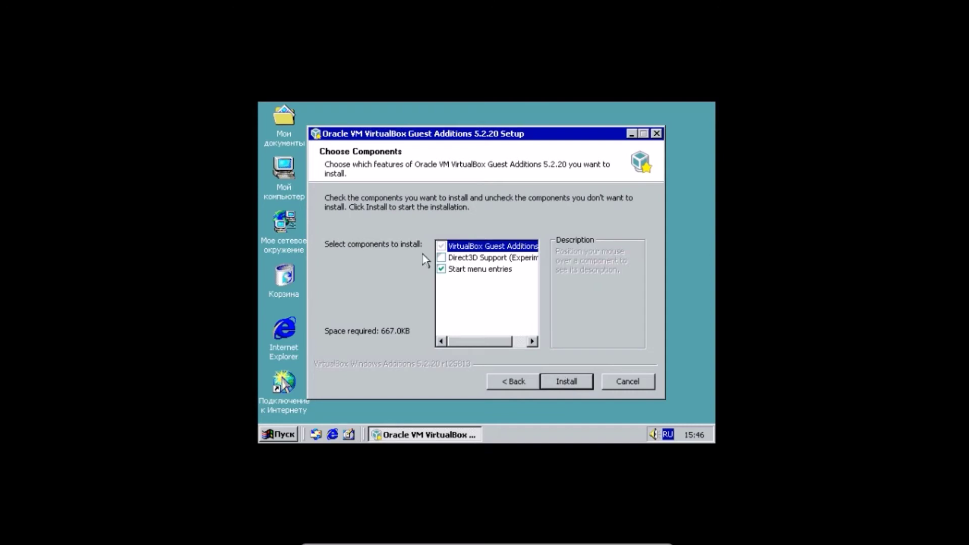
pyautogui.click(439, 258)
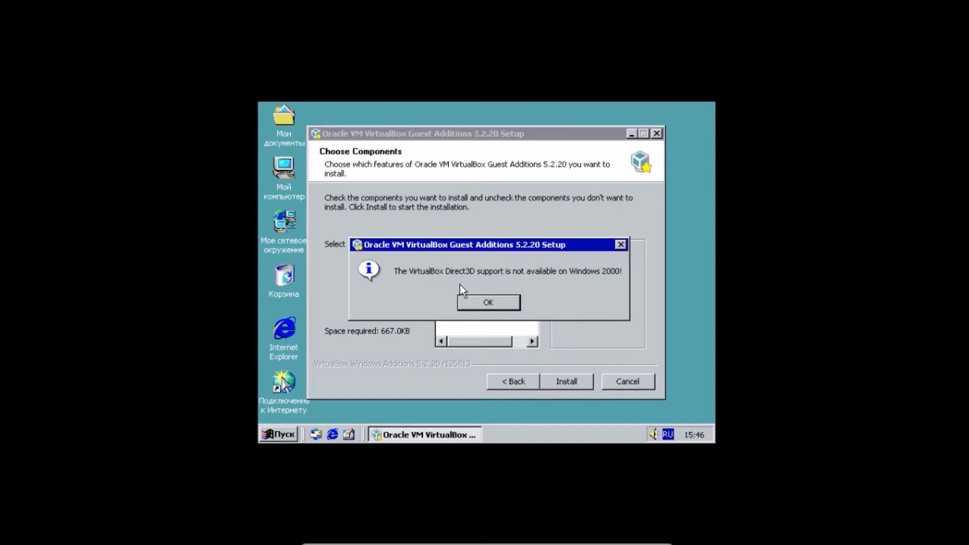
pyautogui.click(477, 297)
pyautogui.click(570, 378)
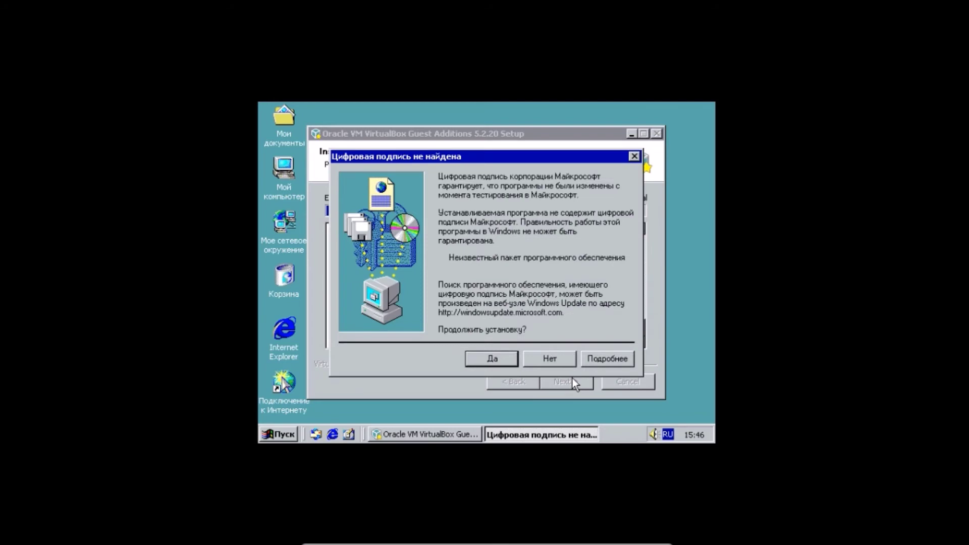
# Allow the unsigned package, graphics adapter and mouse drivers, then reboot the guest now
pyautogui.click(492, 359)
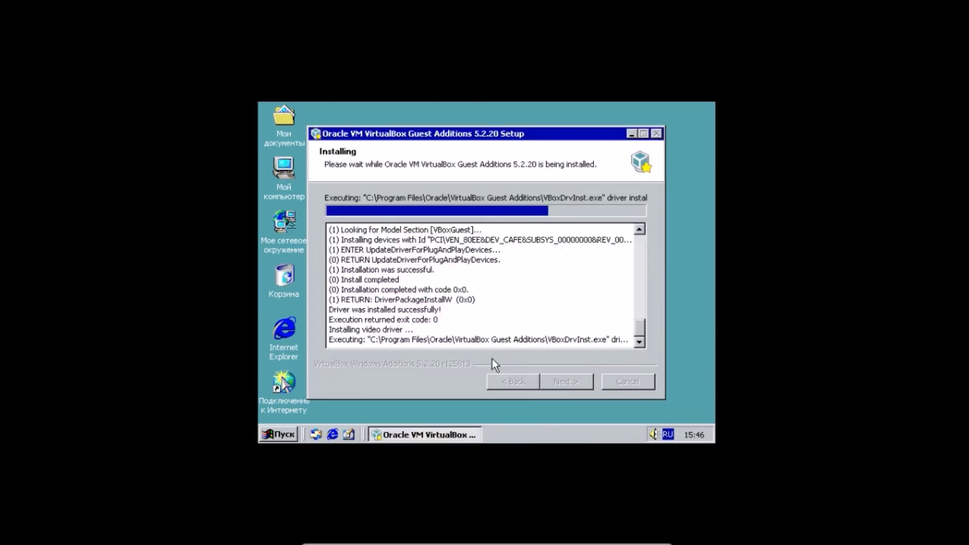
pyautogui.click(493, 358)
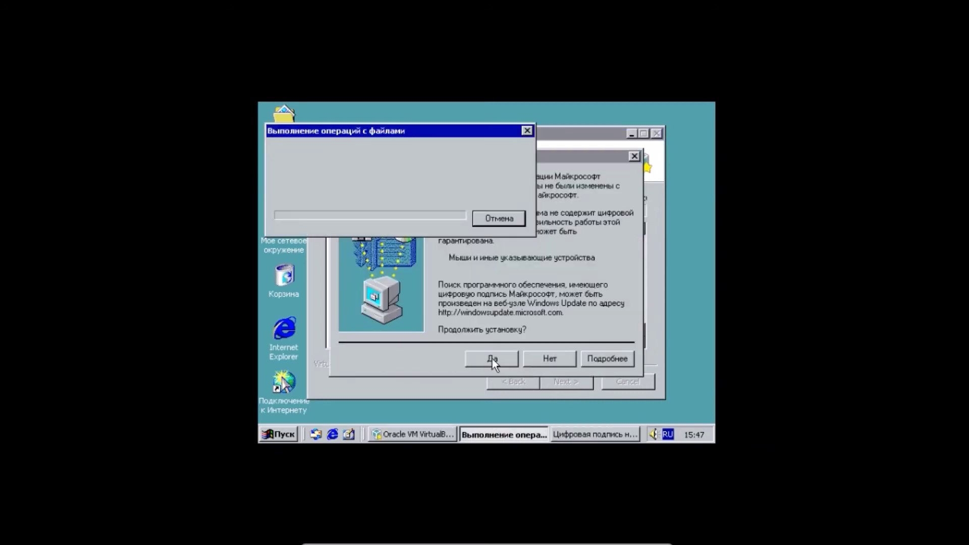
pyautogui.click(492, 359)
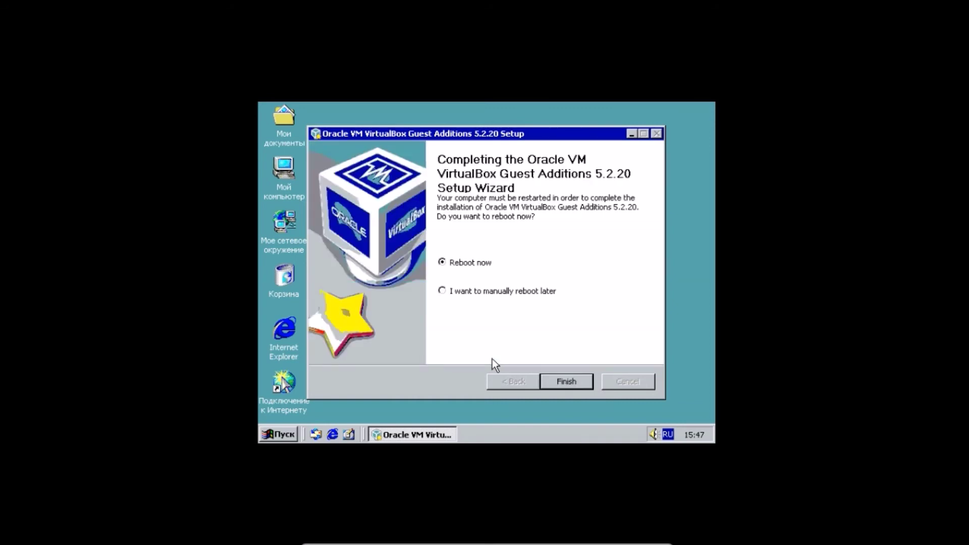
pyautogui.click(554, 384)
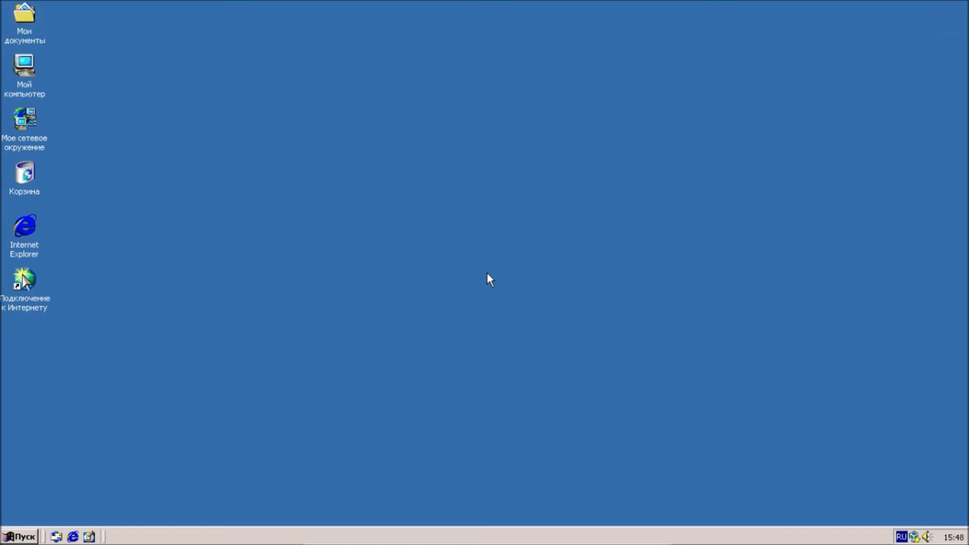
# Apply the Windows 2000 wallpaper in Display Properties, declining Active Desktop
pyautogui.rightClick(417, 158)
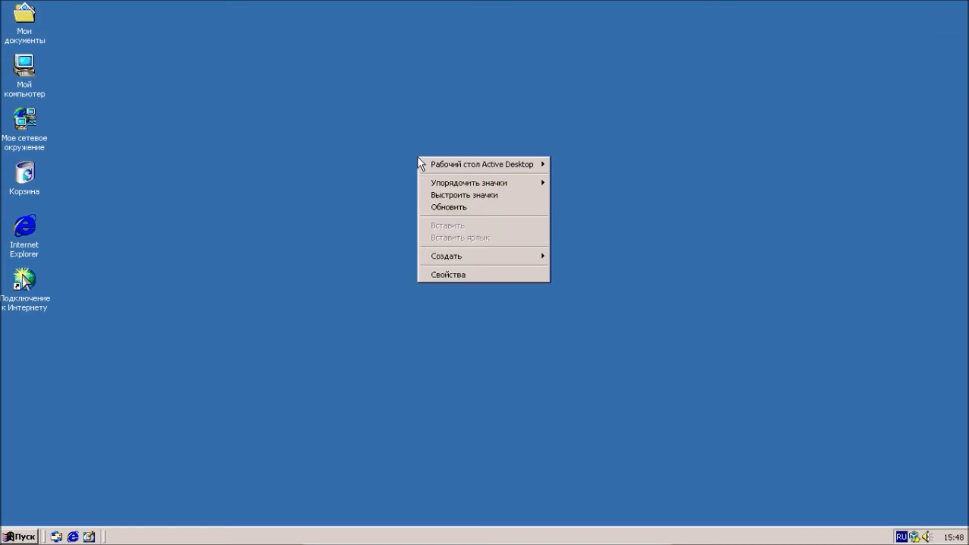
pyautogui.click(470, 275)
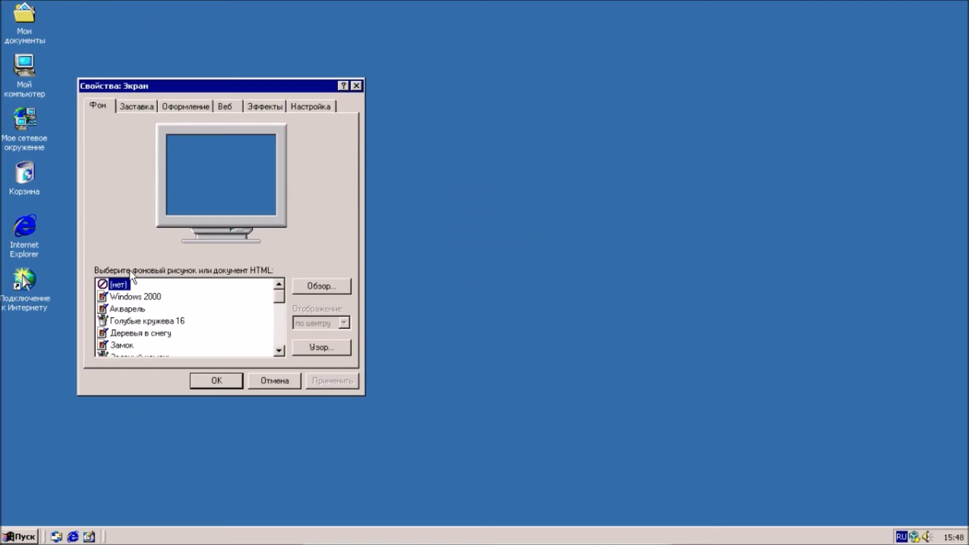
pyautogui.click(135, 298)
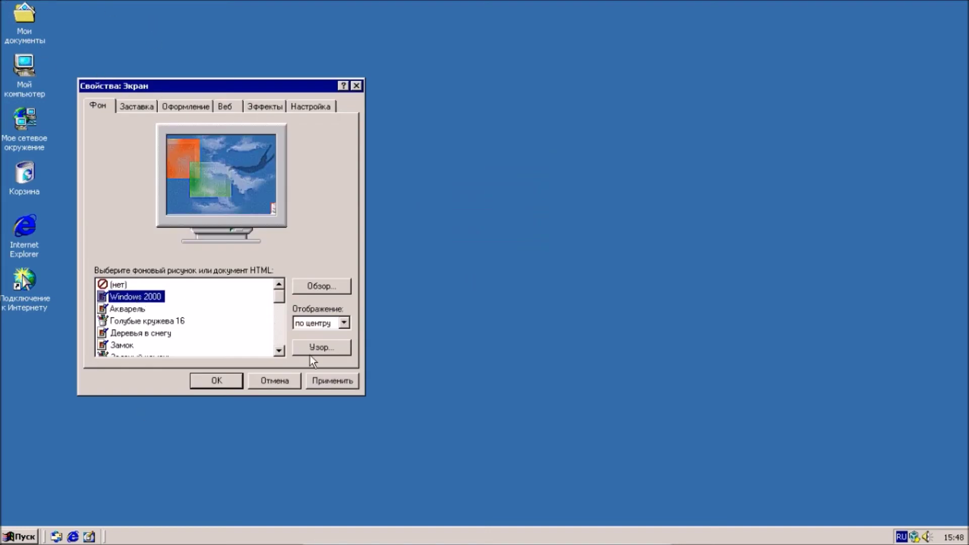
pyautogui.click(318, 377)
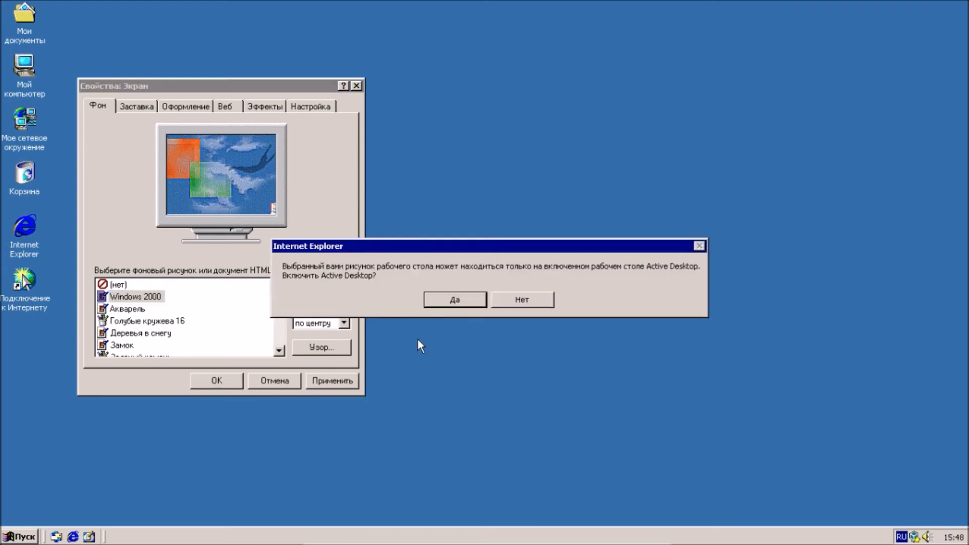
pyautogui.click(519, 302)
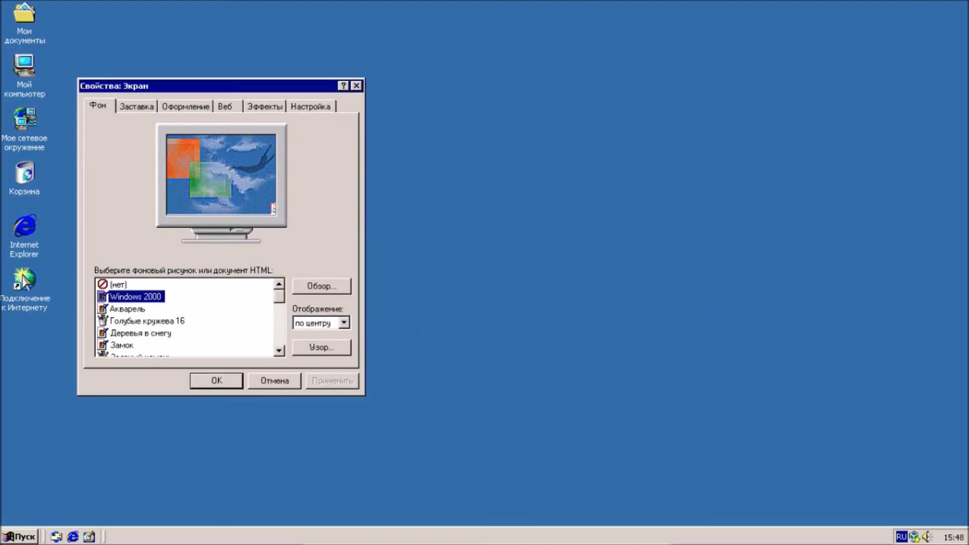
# On the Настройка page, change the colour palette and raise the screen area to 1366 by 768
pyautogui.click(305, 107)
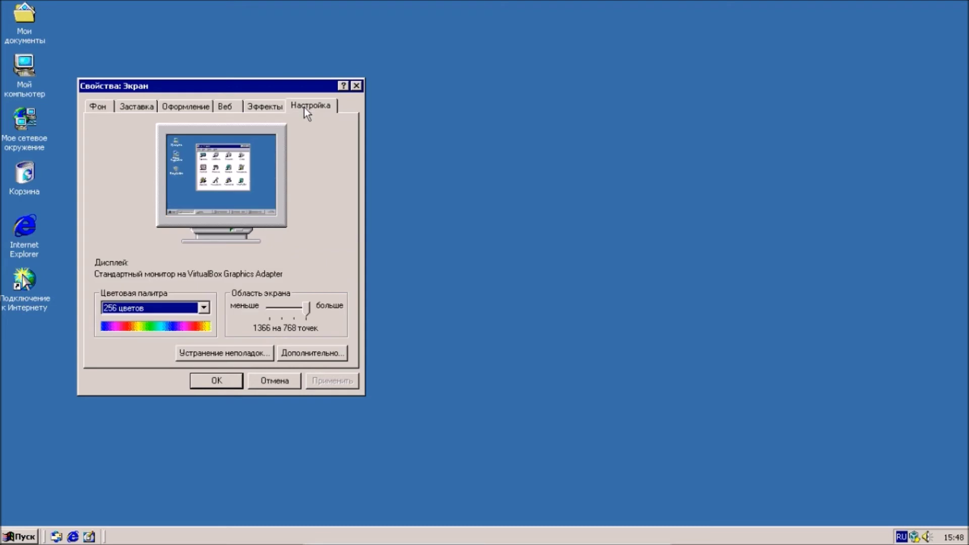
pyautogui.click(204, 308)
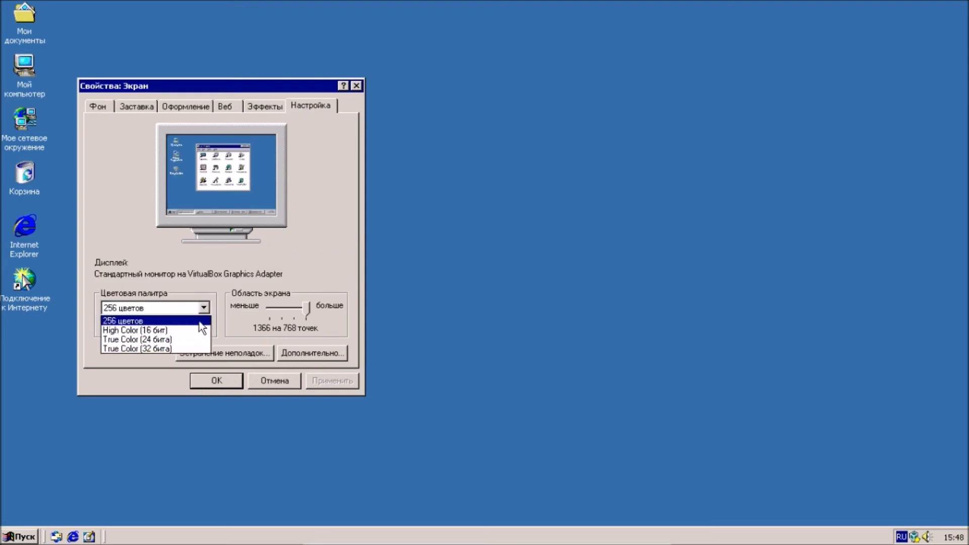
pyautogui.click(170, 348)
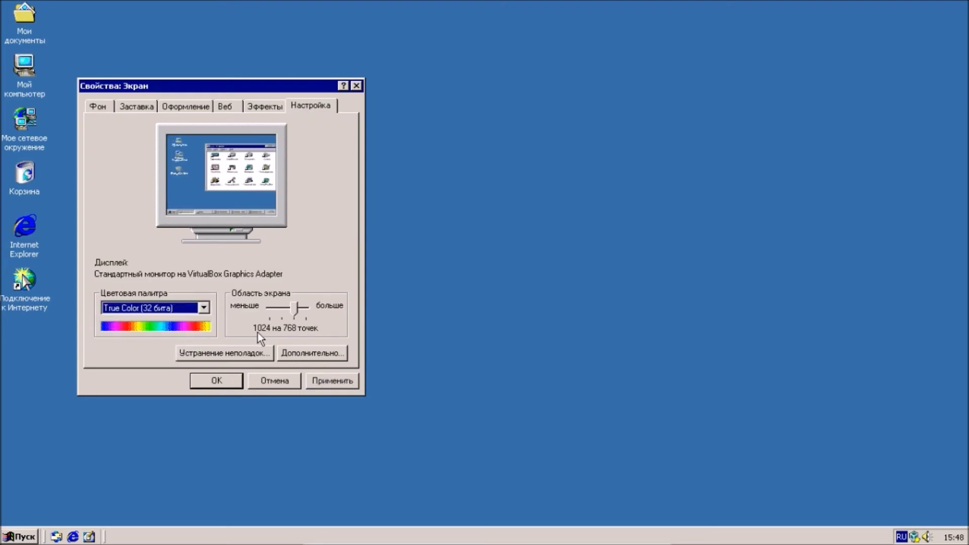
pyautogui.moveTo(292, 312); pyautogui.dragTo(310, 311)
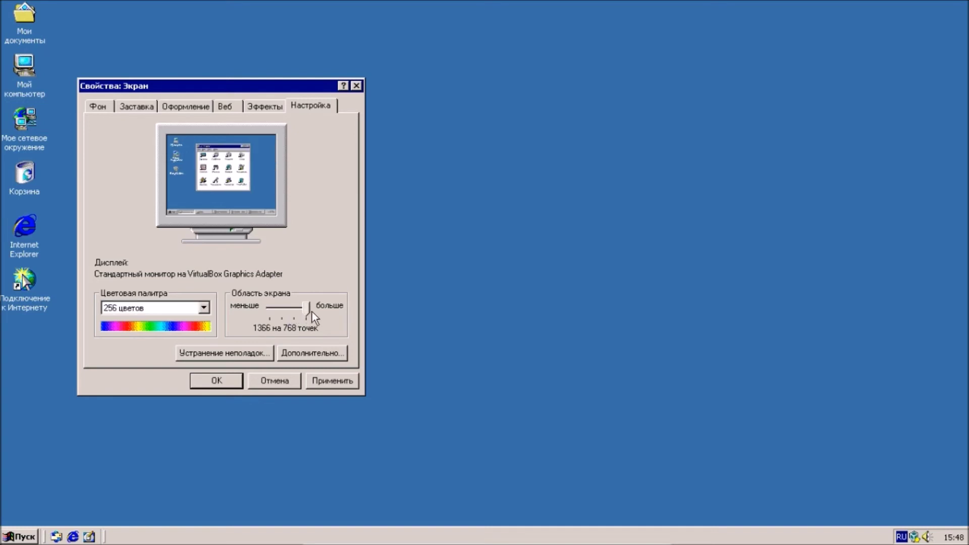
# View the monitor refresh-rate settings in advanced display properties, then close them unchanged
pyautogui.click(299, 353)
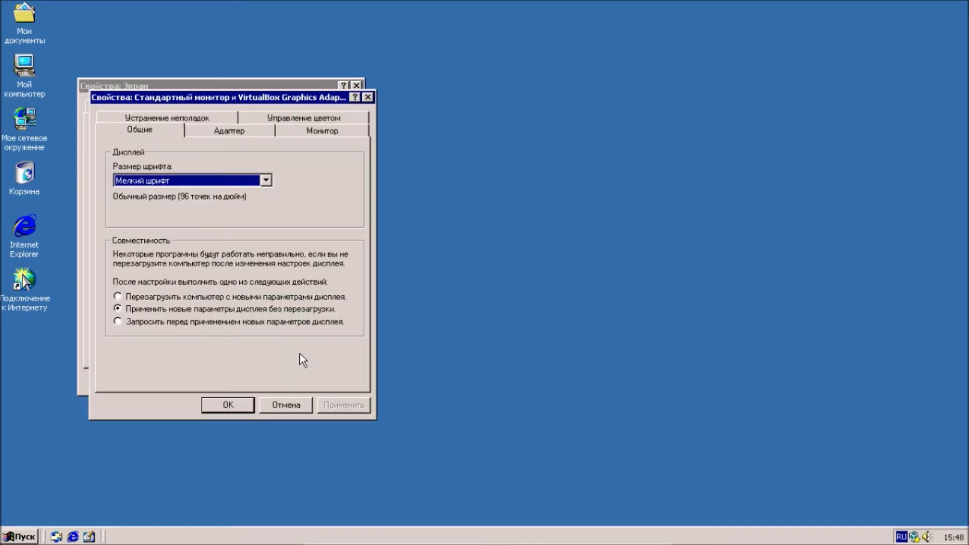
pyautogui.click(312, 130)
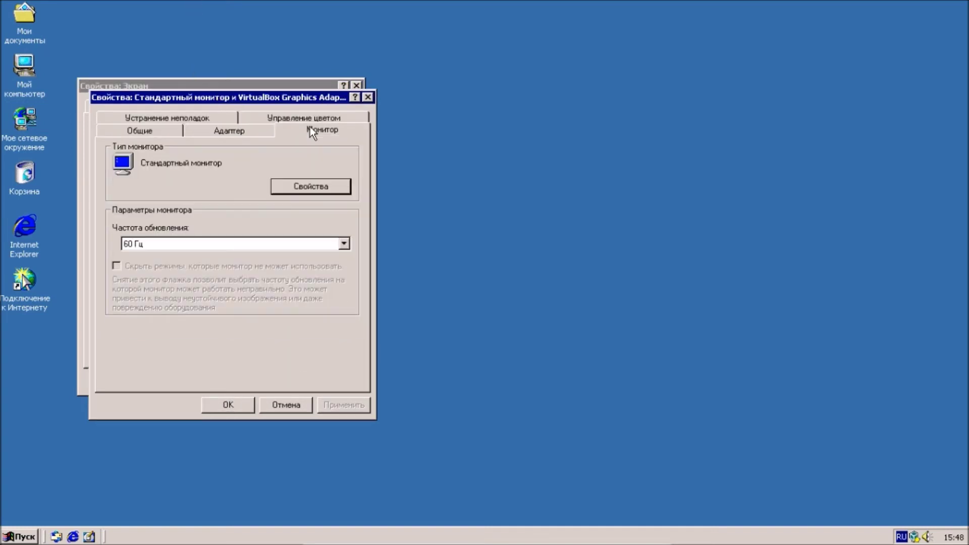
pyautogui.click(172, 133)
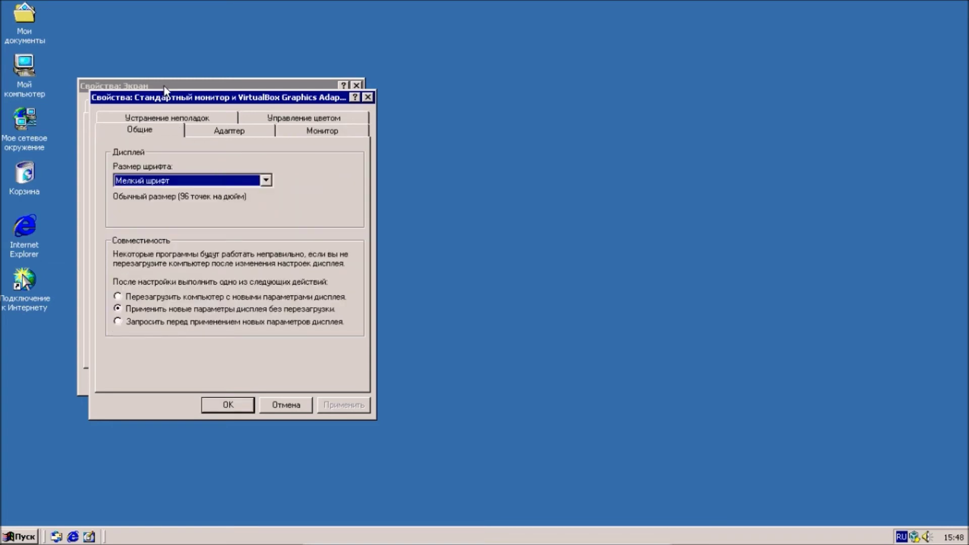
pyautogui.click(298, 407)
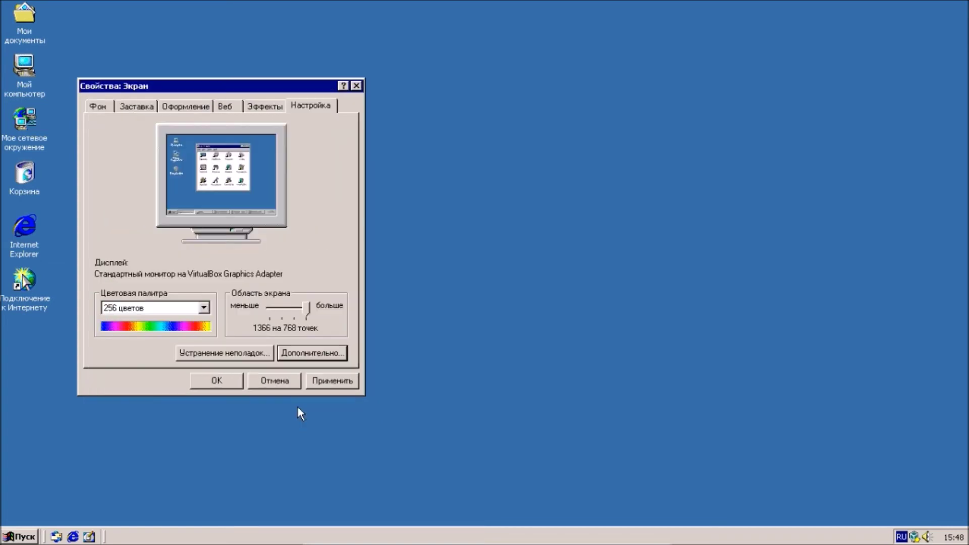
# Reopen advanced properties and review the acceleration, colour management, monitor and adapter pages
pyautogui.click(284, 356)
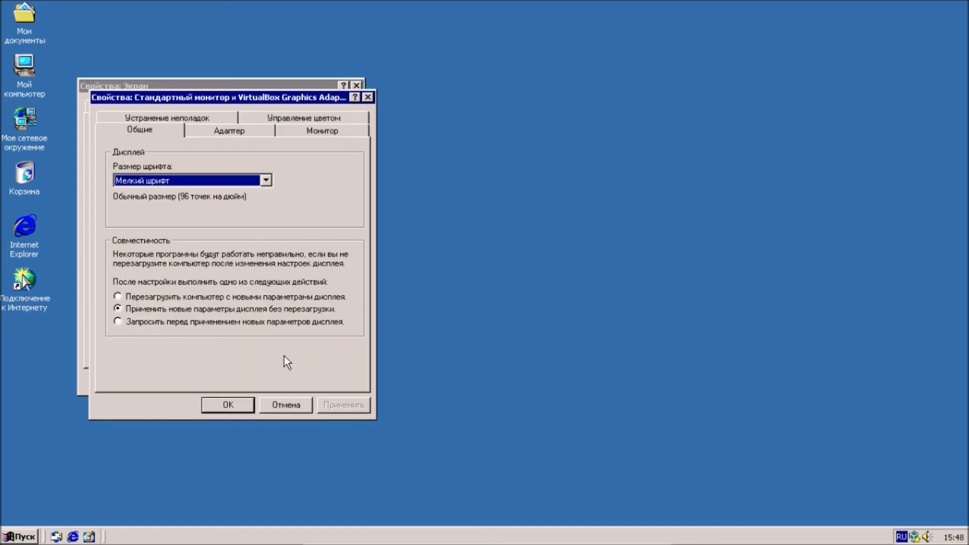
pyautogui.click(201, 121)
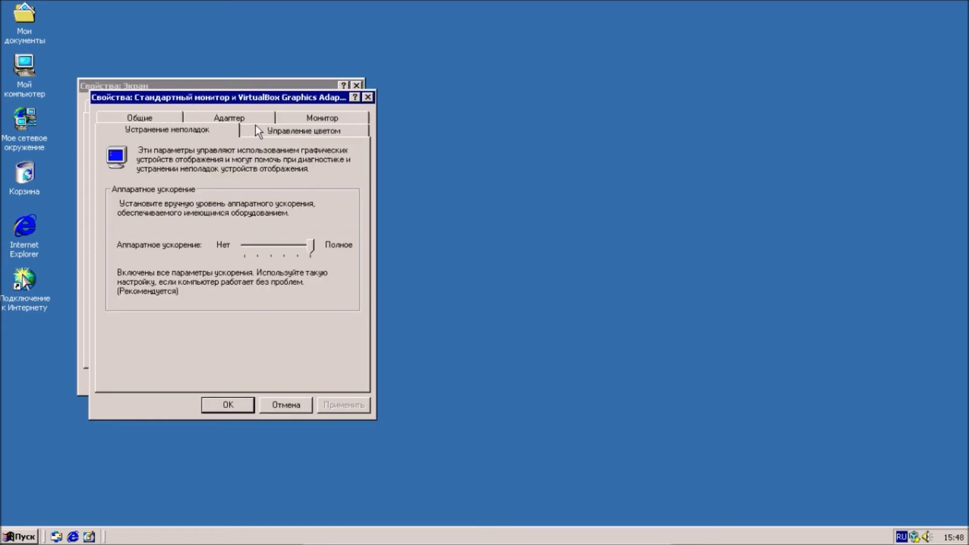
pyautogui.click(276, 132)
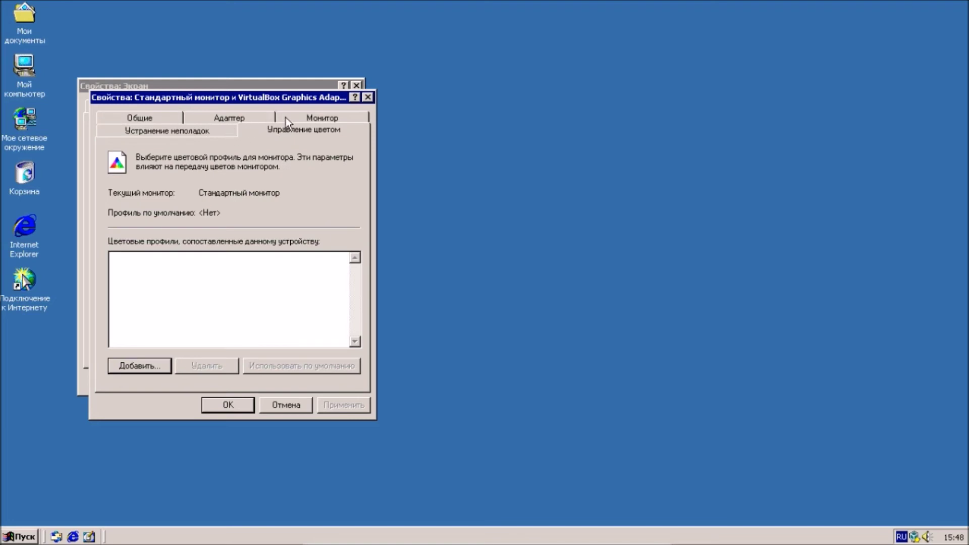
pyautogui.click(293, 117)
pyautogui.click(256, 129)
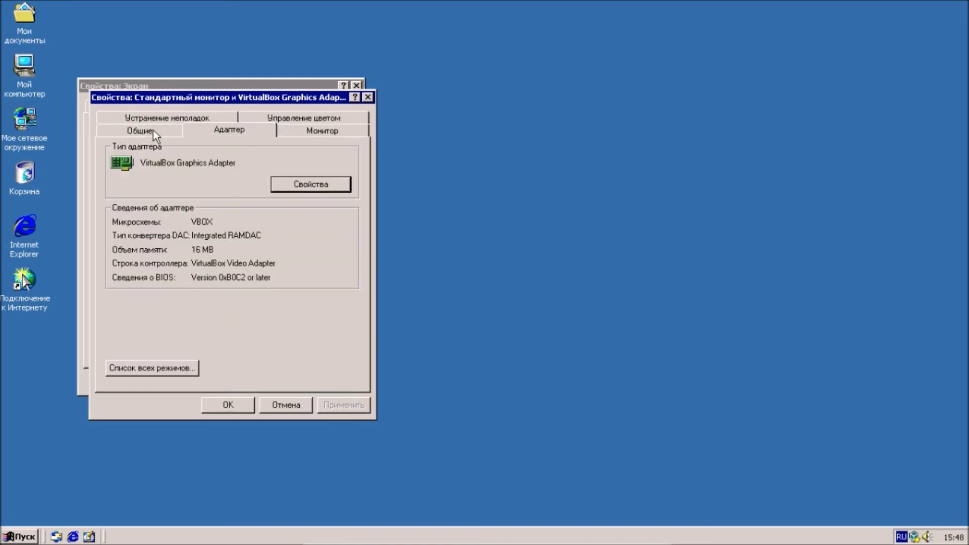
# List all display modes, then cancel every display dialog without applying changes
pyautogui.click(180, 369)
pyautogui.click(322, 244)
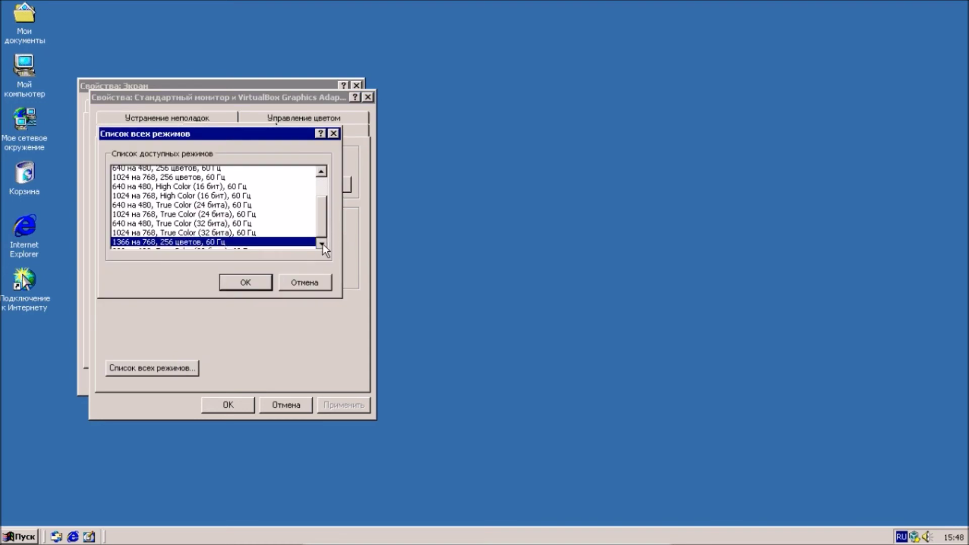
pyautogui.click(310, 290)
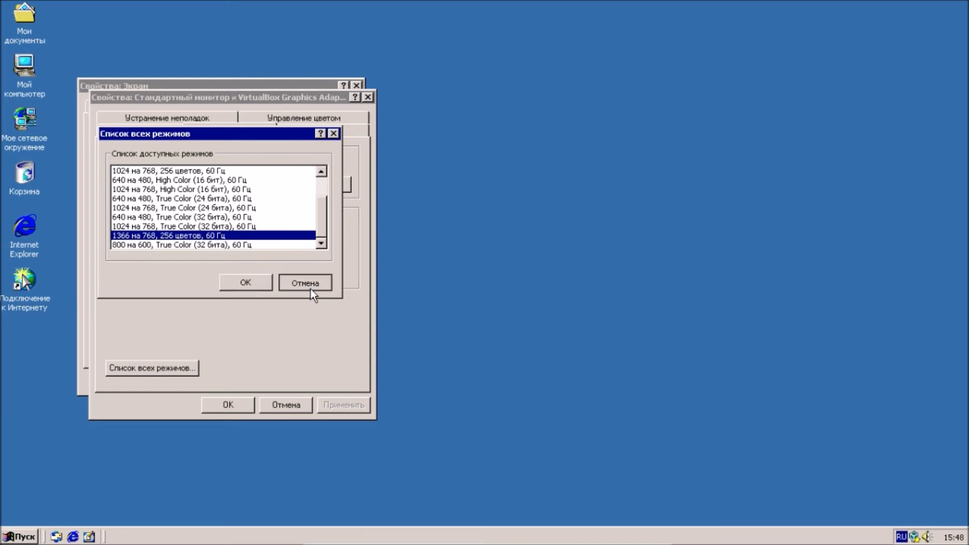
pyautogui.click(300, 406)
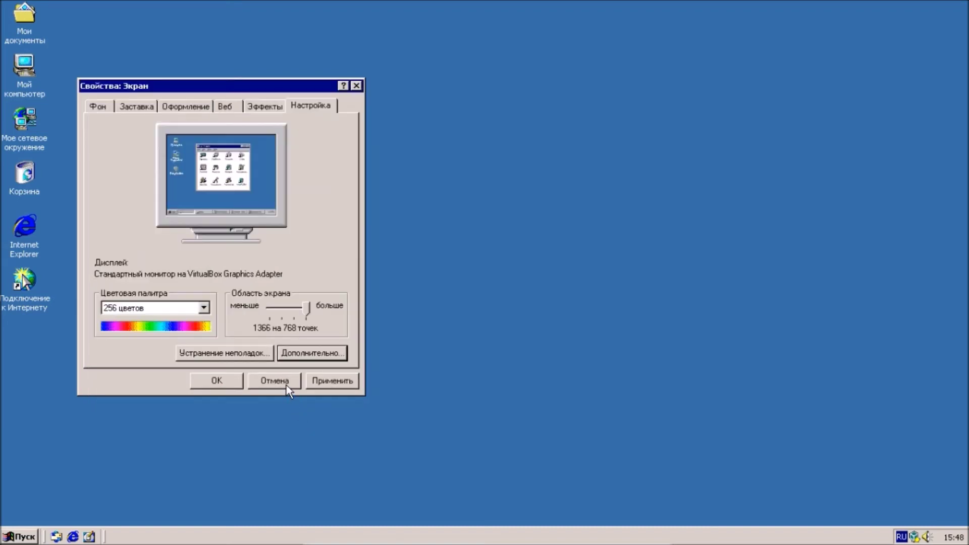
pyautogui.click(286, 385)
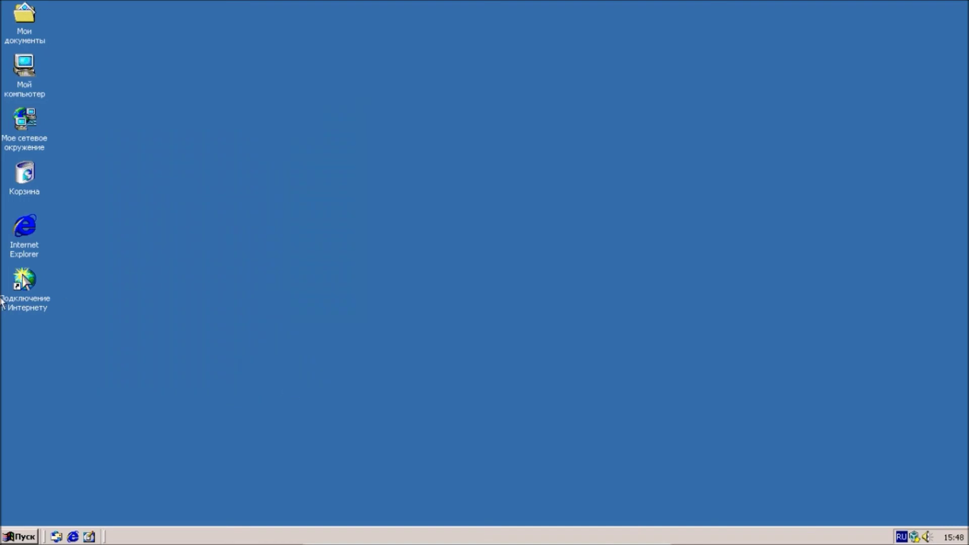
# Start the Internet connection wizard with manual setup through the local network
pyautogui.click(16, 292)
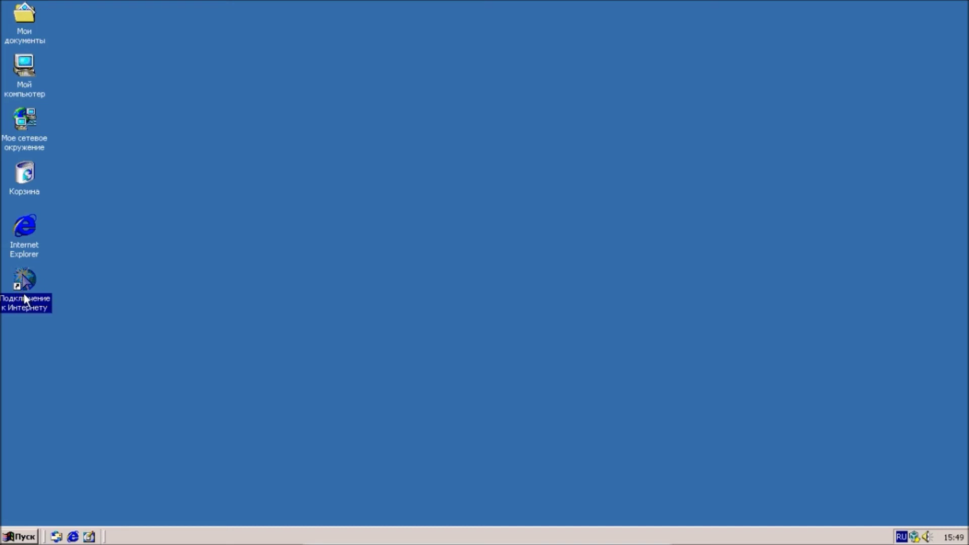
pyautogui.doubleClick(23, 293)
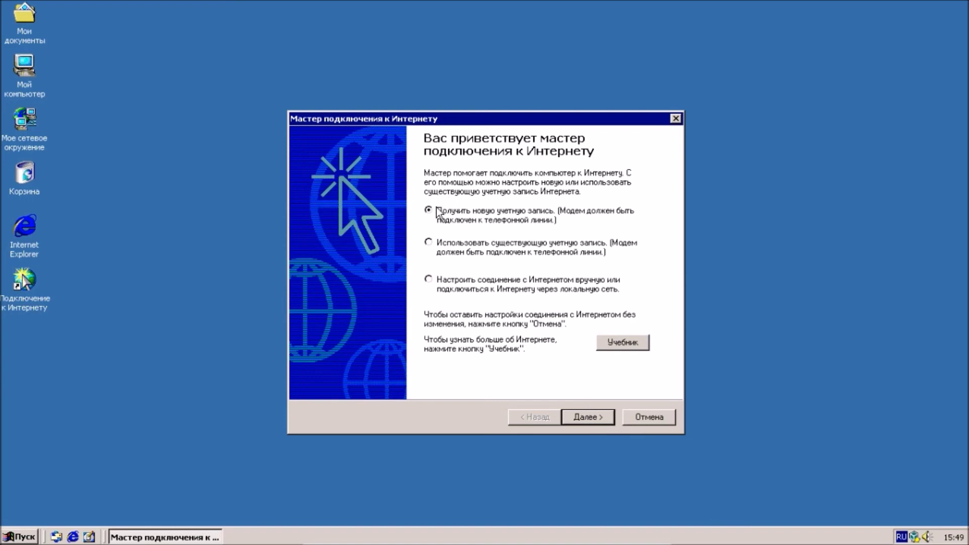
pyautogui.click(430, 281)
pyautogui.click(572, 417)
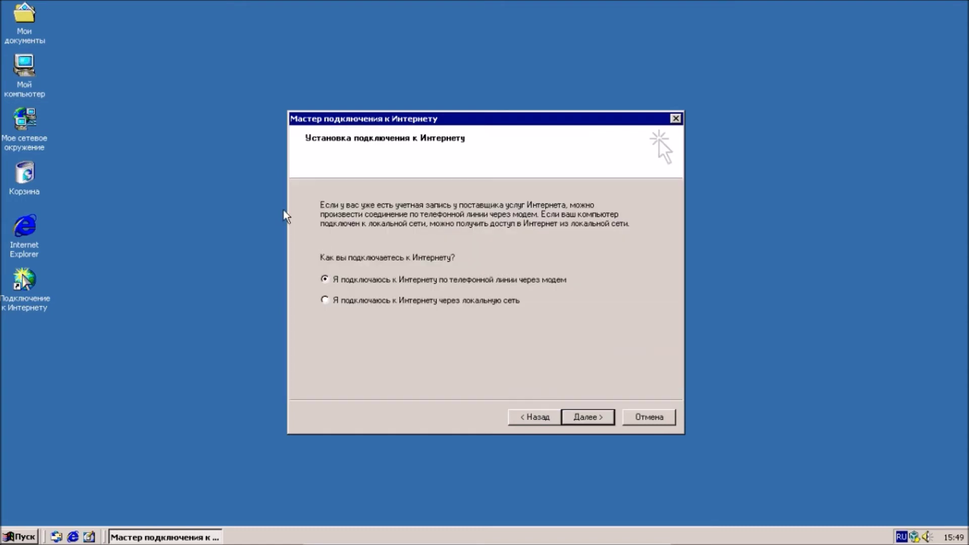
pyautogui.click(327, 300)
pyautogui.click(591, 419)
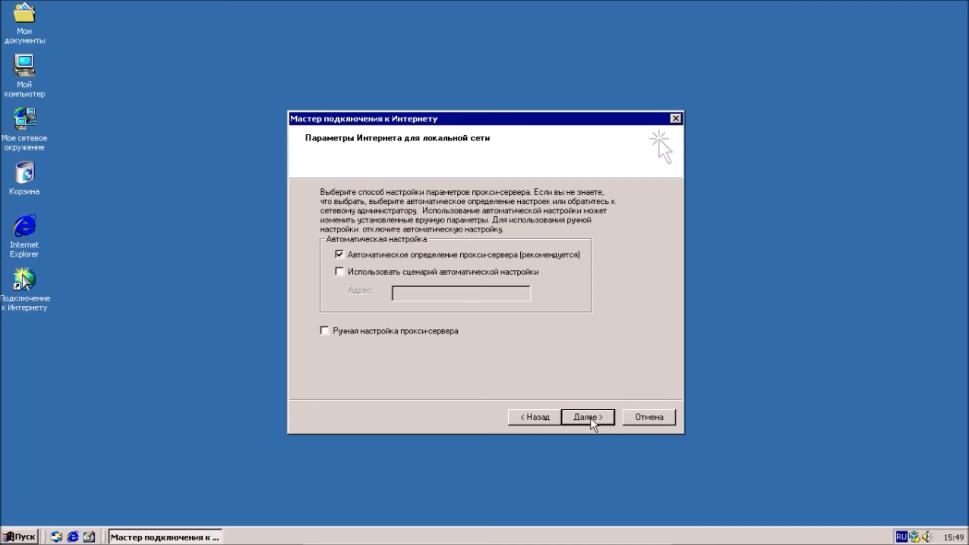
# Keep automatic proxy detection, choose Нет for a mail account, and finish the wizard
pyautogui.click(591, 419)
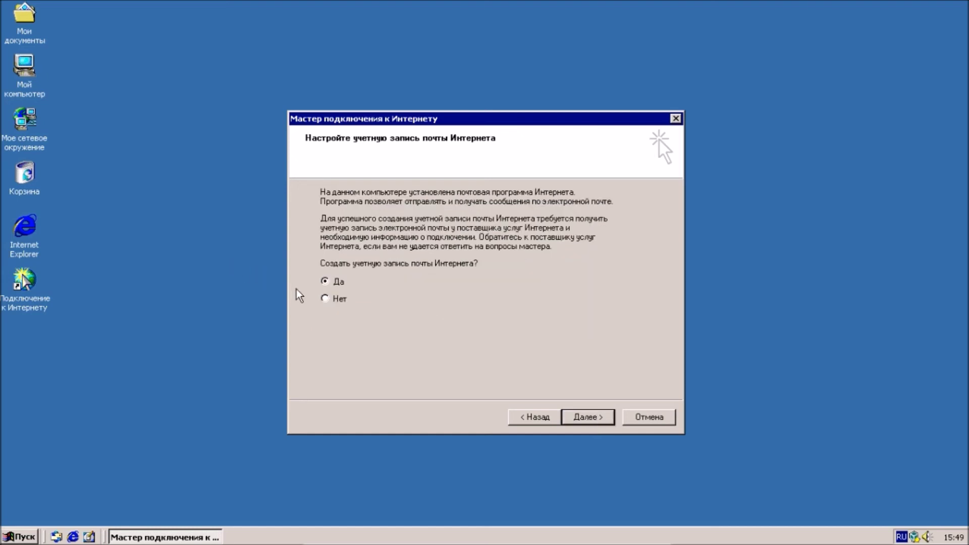
pyautogui.click(325, 299)
pyautogui.click(604, 414)
pyautogui.click(598, 414)
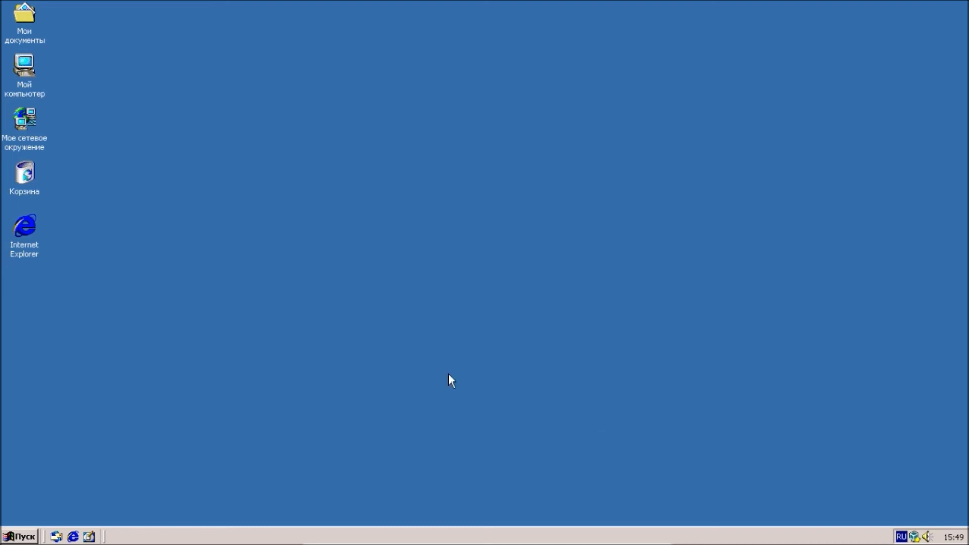
# Launch Internet Explorer maximized and go to the google.com address
pyautogui.doubleClick(28, 238)
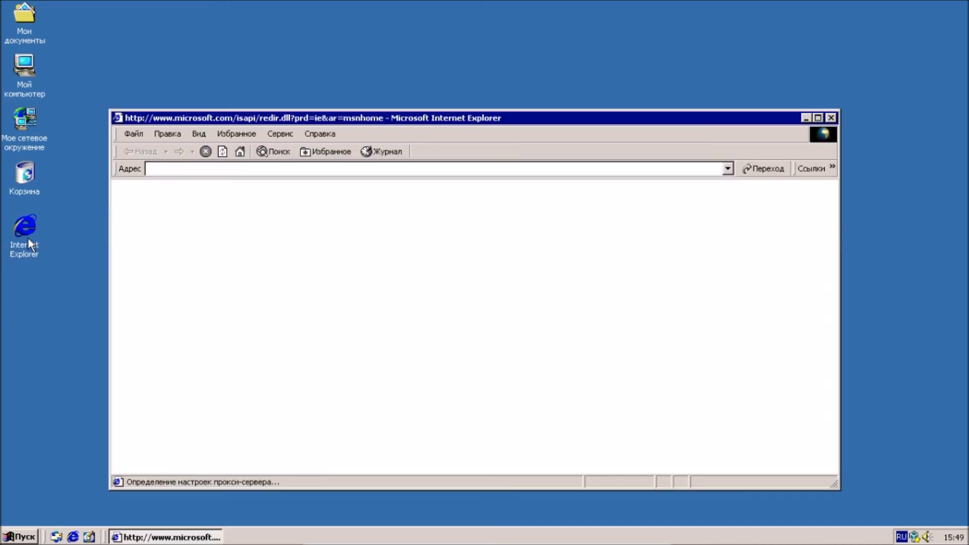
pyautogui.click(818, 118)
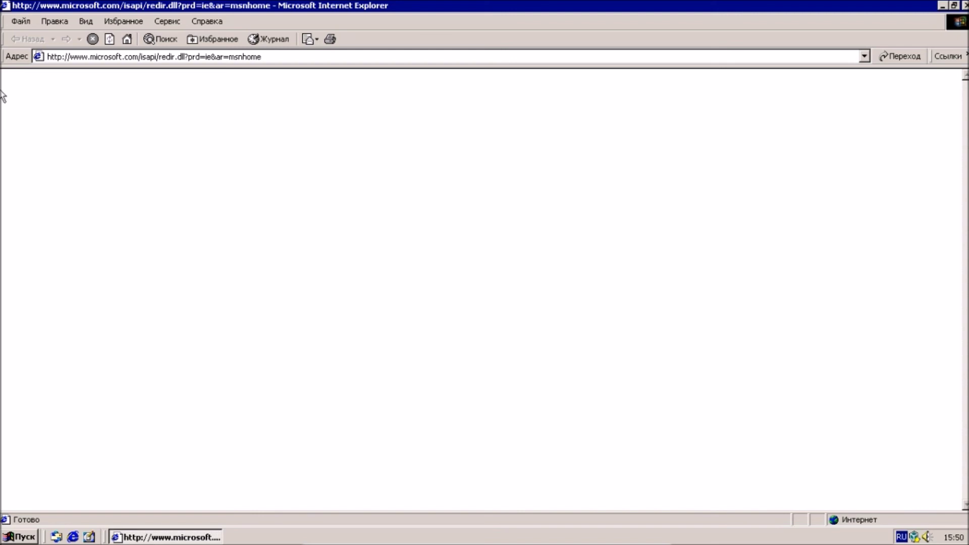
pyautogui.click(322, 54)
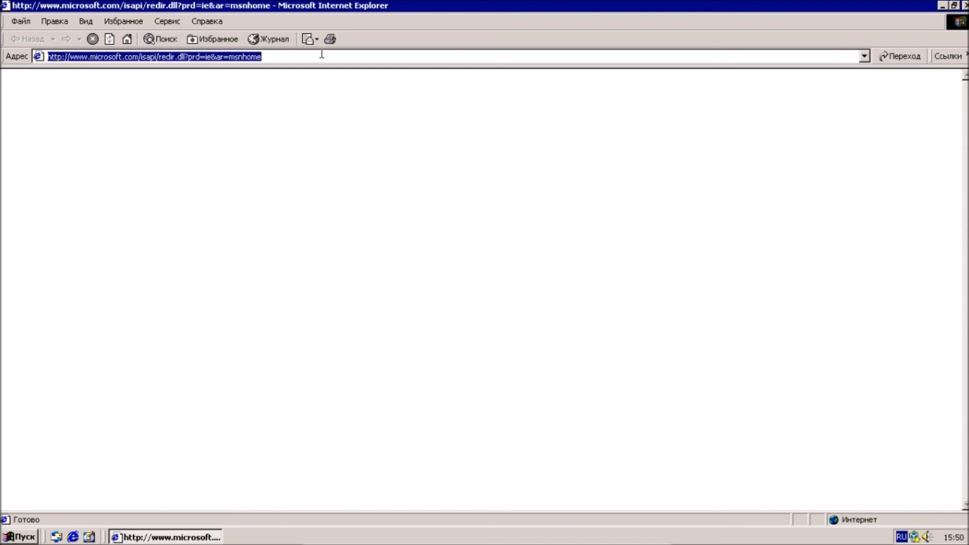
pyautogui.hotkey('alt', 'shift')
pyautogui.write('goo')
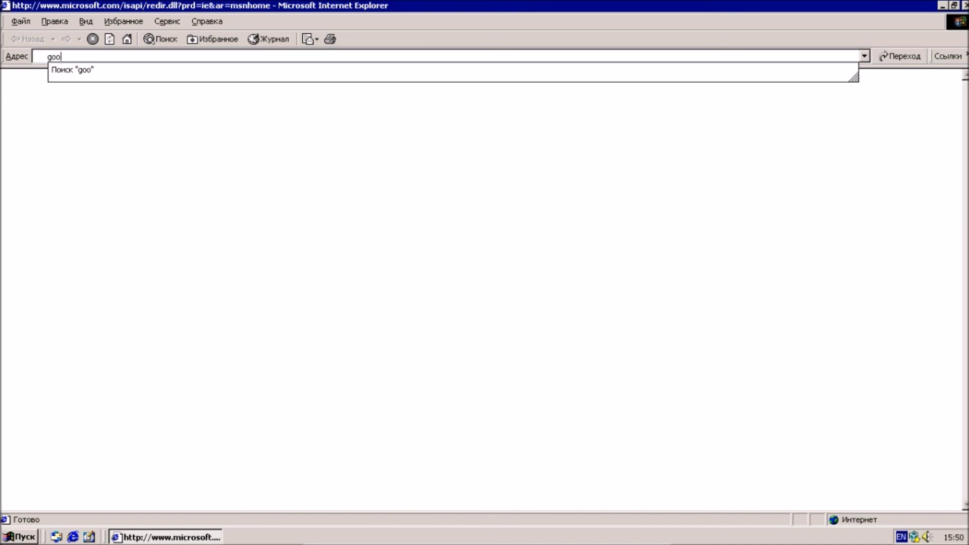
pyautogui.write('glr')
pyautogui.write('e')
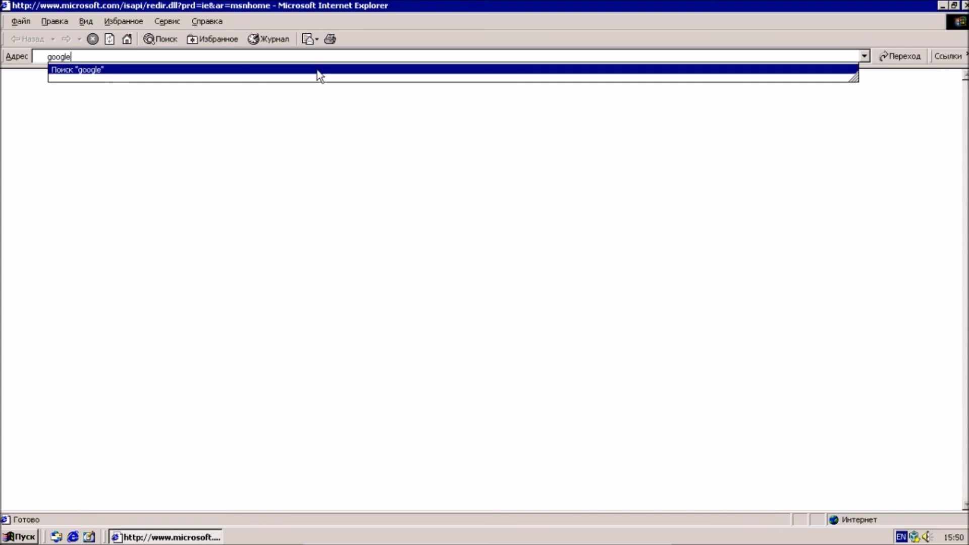
pyautogui.write('.com')
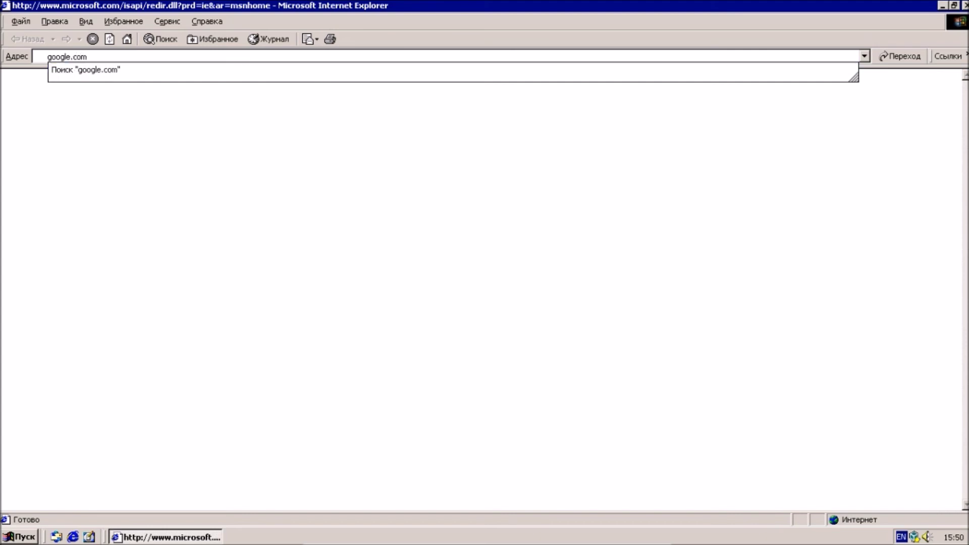
pyautogui.press('Return')
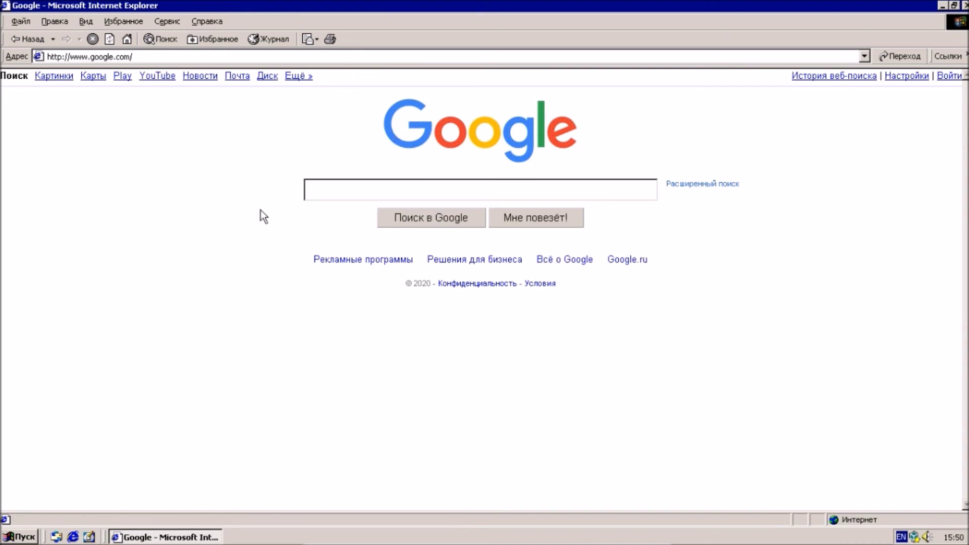
# Search Google for 'windows 2000', allowing the query to be sent
pyautogui.click(376, 186)
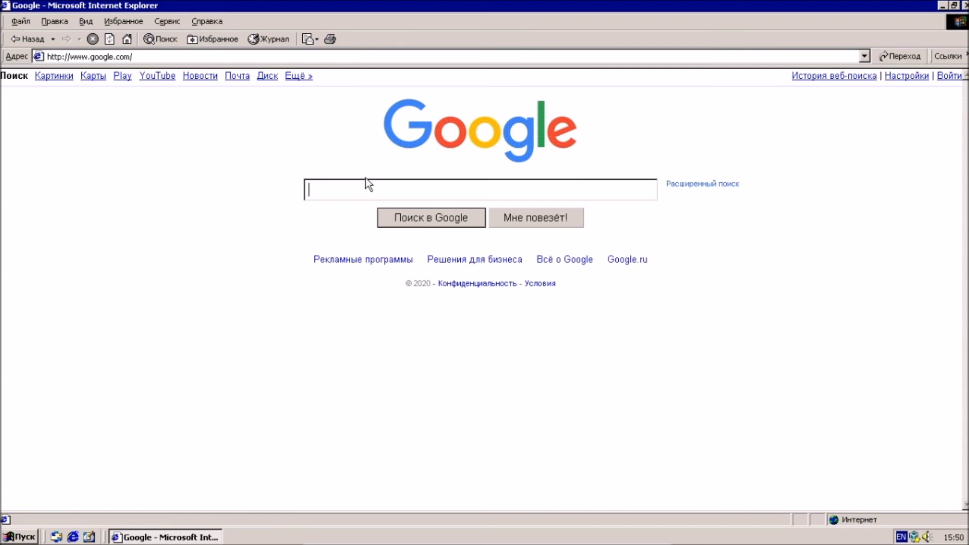
pyautogui.write('windows 2000')
pyautogui.press('Return')
pyautogui.click(508, 299)
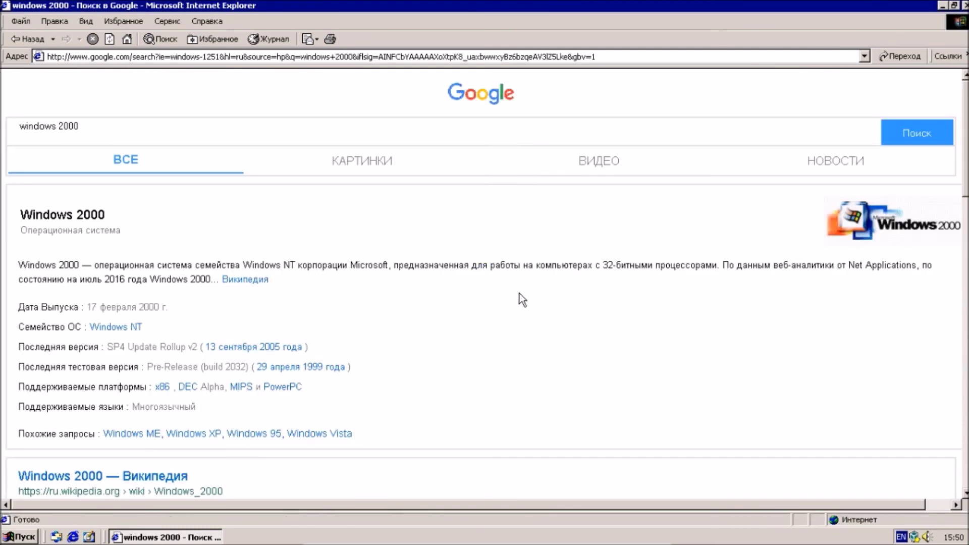
# Switch to image results, try the YouTube Windows 2000 result, then go back to the home page
pyautogui.click(376, 165)
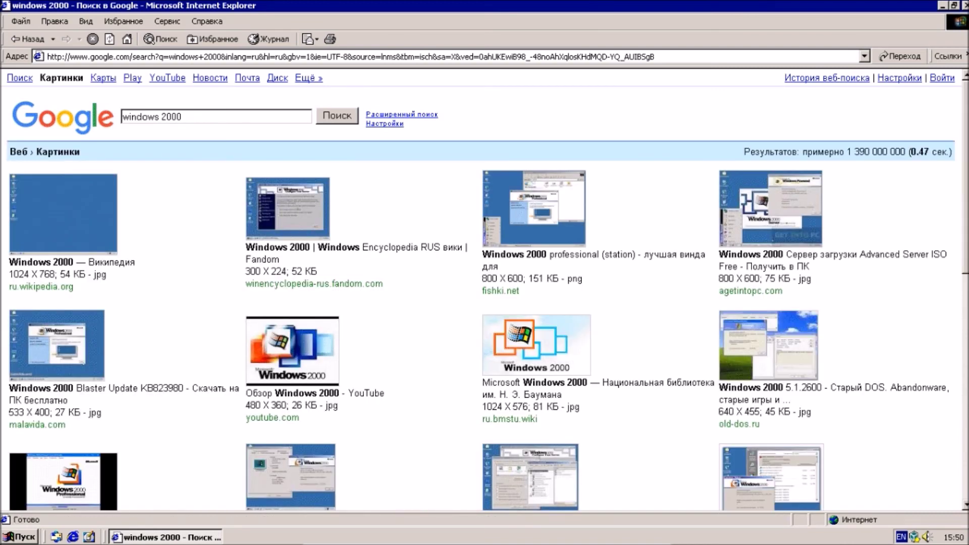
pyautogui.scroll(-4, 958, 285)
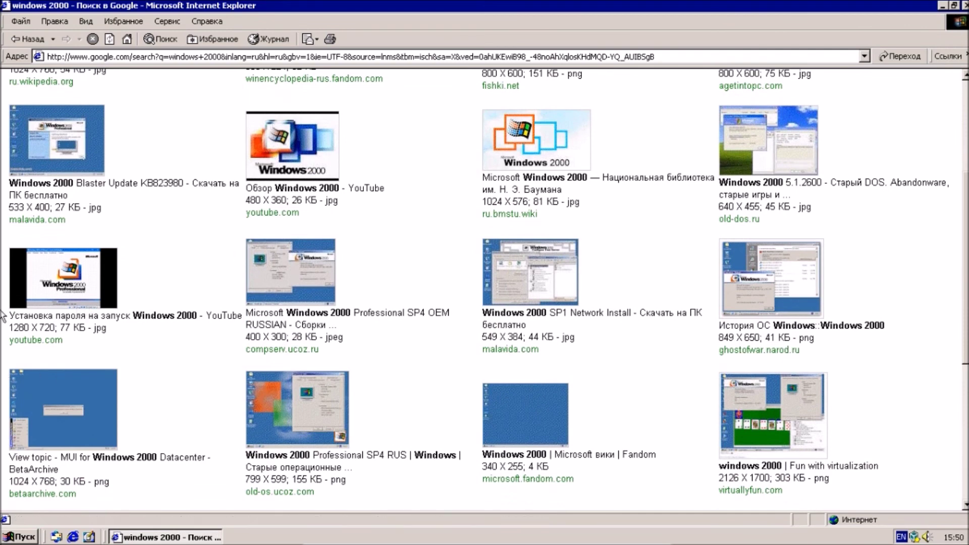
pyautogui.click(61, 289)
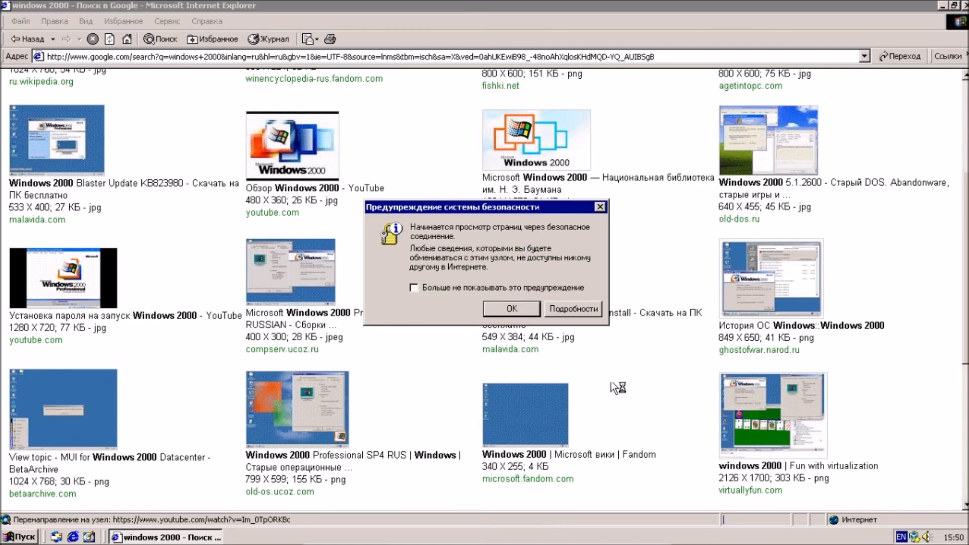
pyautogui.click(515, 310)
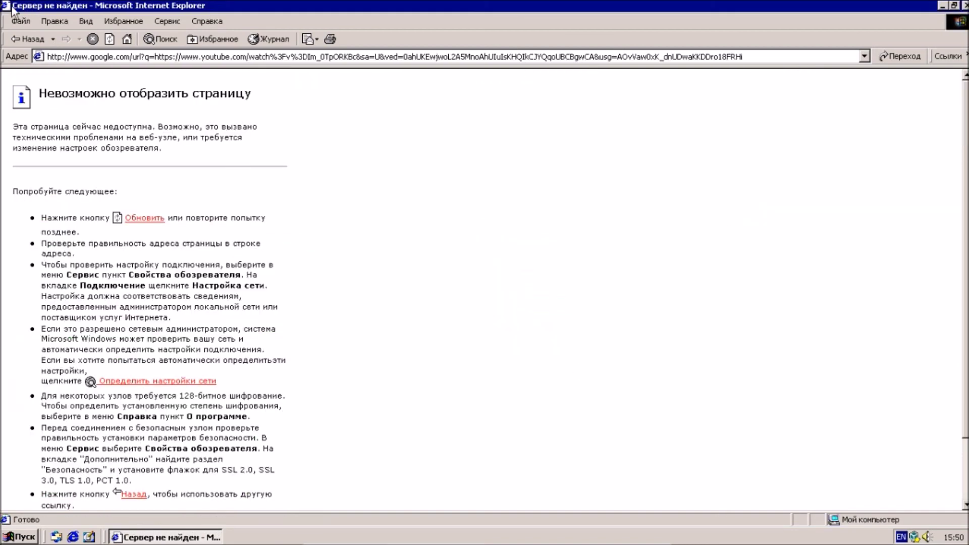
pyautogui.click(24, 39)
pyautogui.click(23, 38)
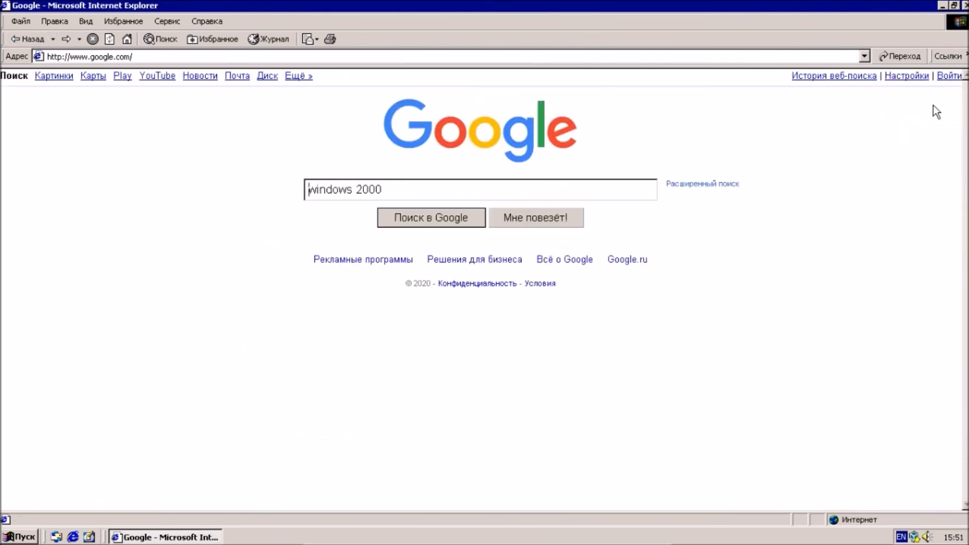
# Try Мне повезёт! for the top result, return to Google, and close Internet Explorer
pyautogui.click(552, 220)
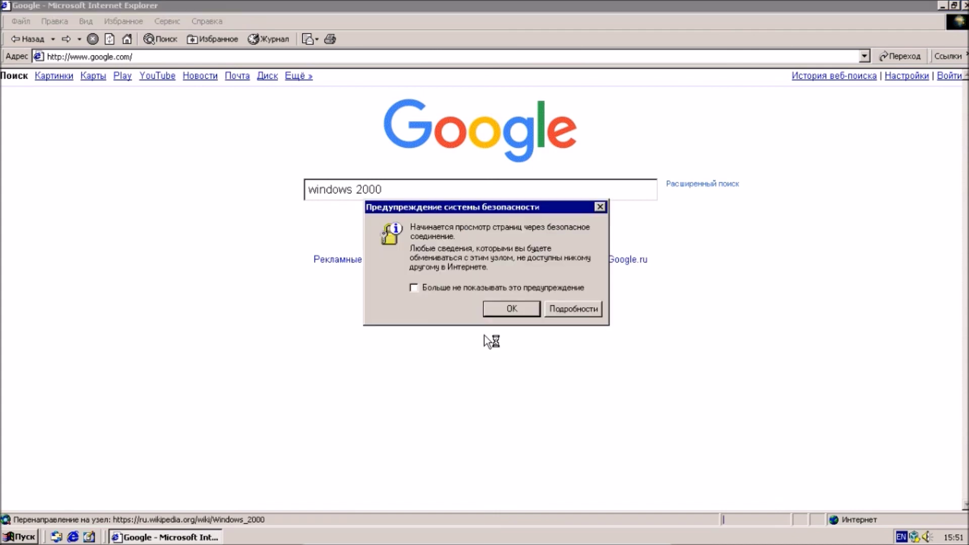
pyautogui.click(503, 308)
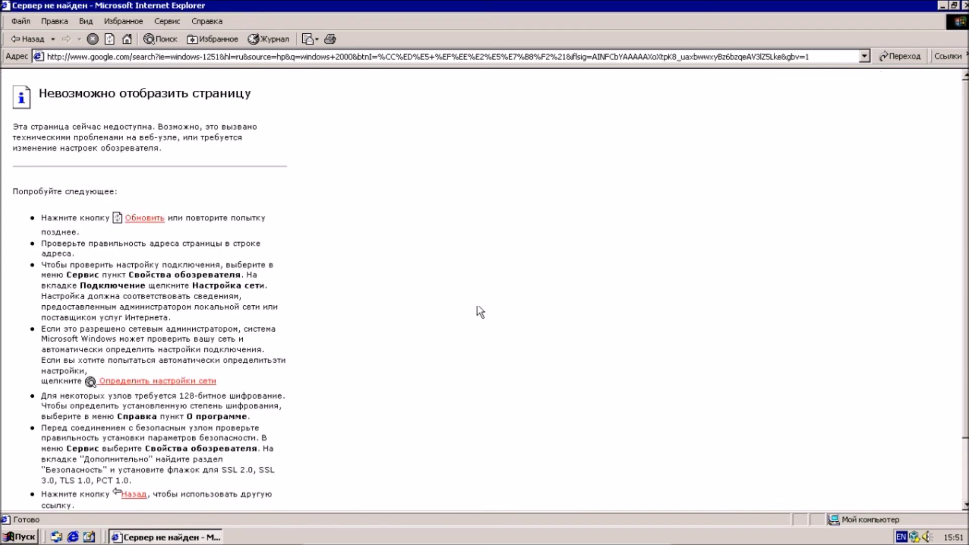
pyautogui.click(42, 44)
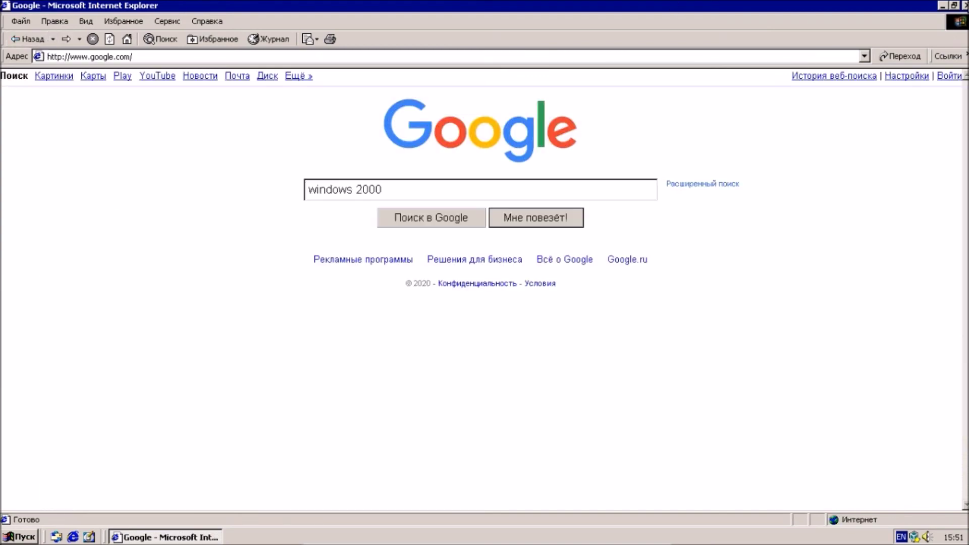
pyautogui.click(964, 5)
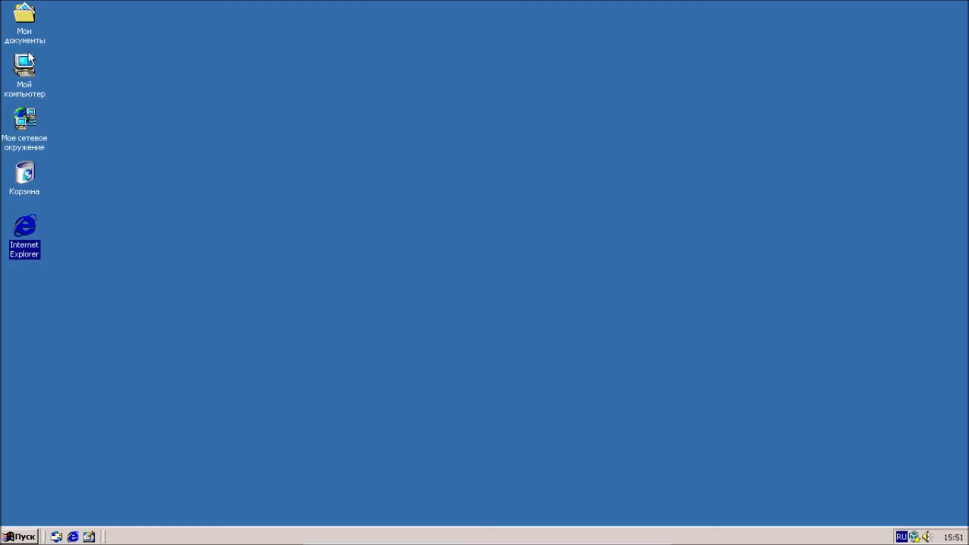
pyautogui.click(7, 539)
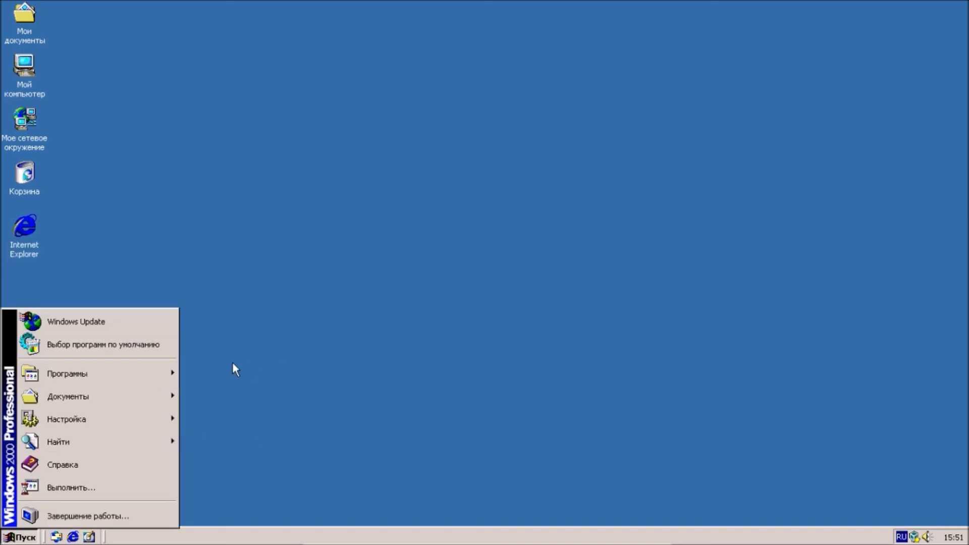
pyautogui.moveTo(174, 372)
pyautogui.moveTo(200, 386)
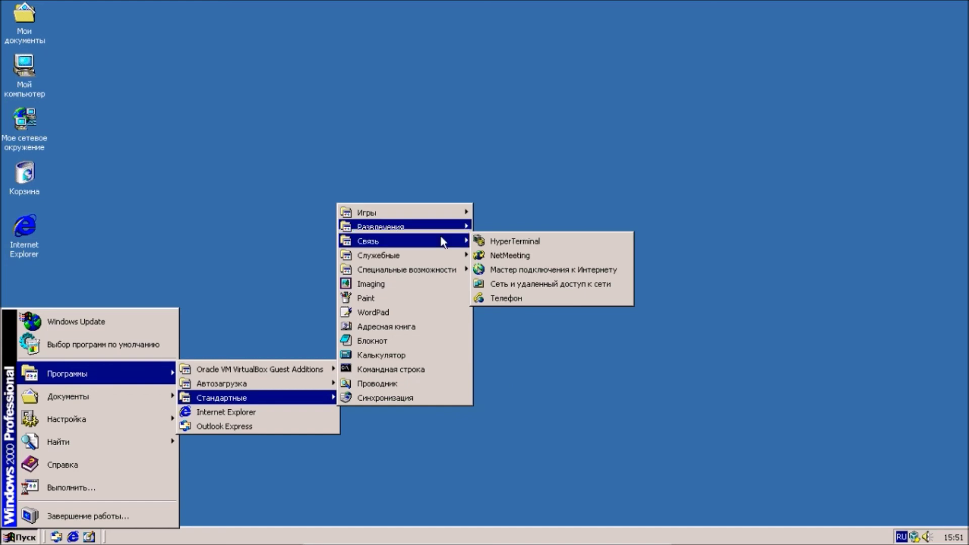
pyautogui.click(420, 298)
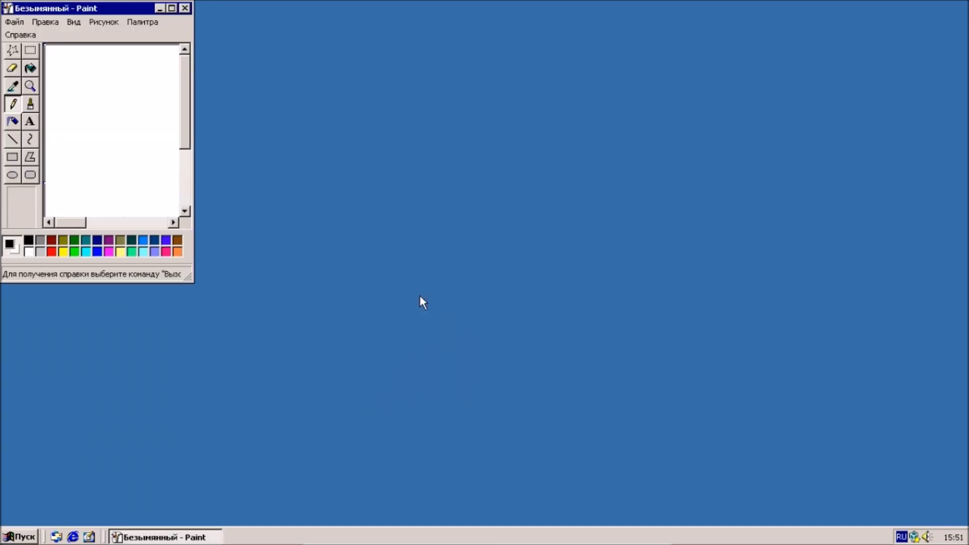
pyautogui.click(170, 9)
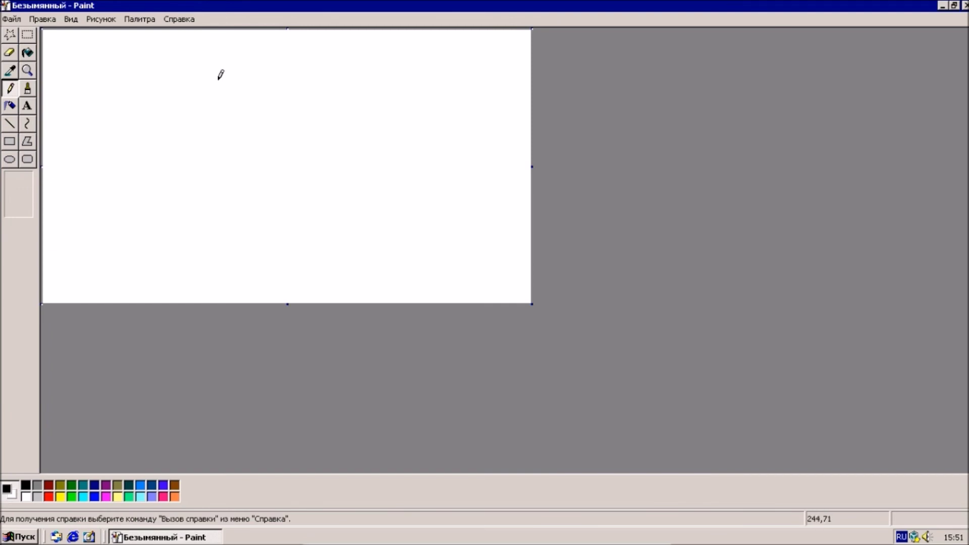
pyautogui.moveTo(200, 137)
pyautogui.mouseDown()
pyautogui.moveTo(211, 182)
pyautogui.moveTo(288, 80)
pyautogui.mouseUp()
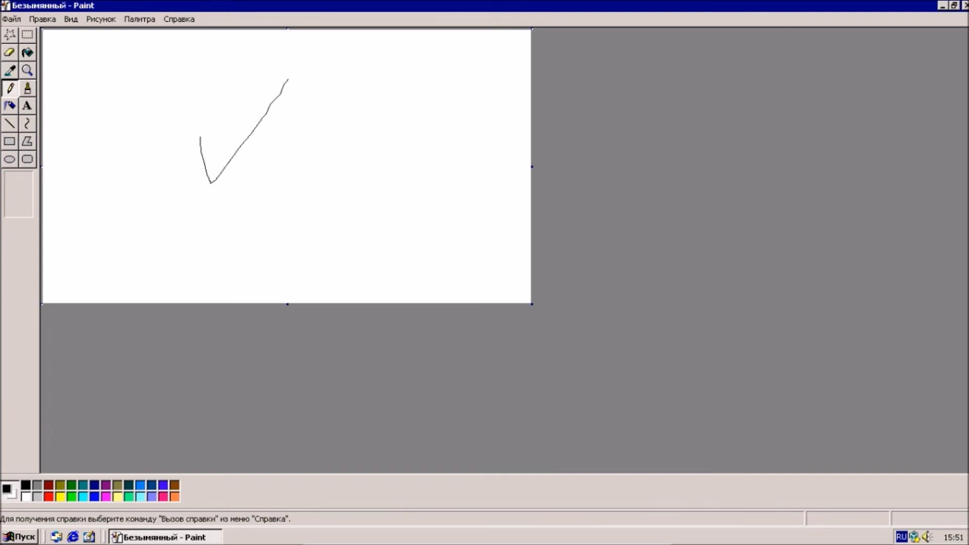
pyautogui.click(964, 5)
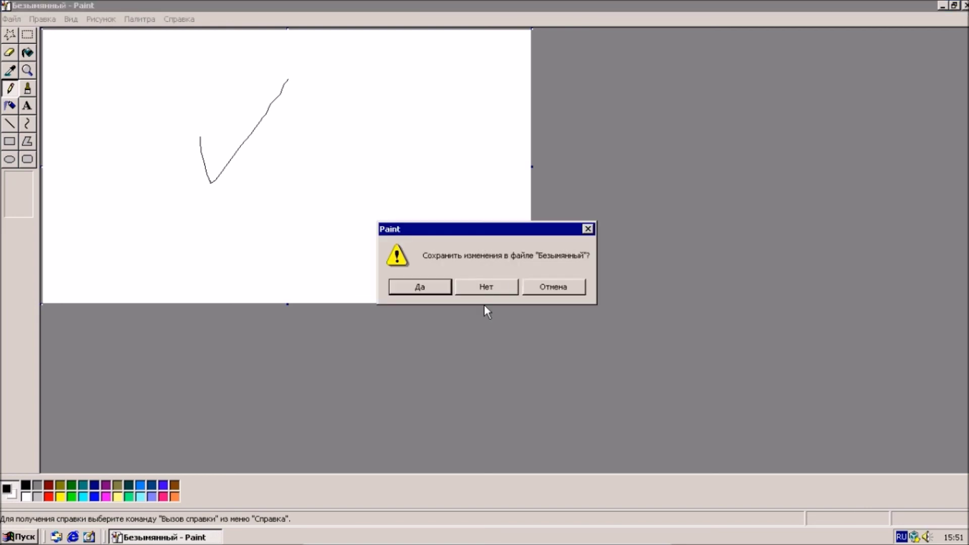
pyautogui.click(495, 286)
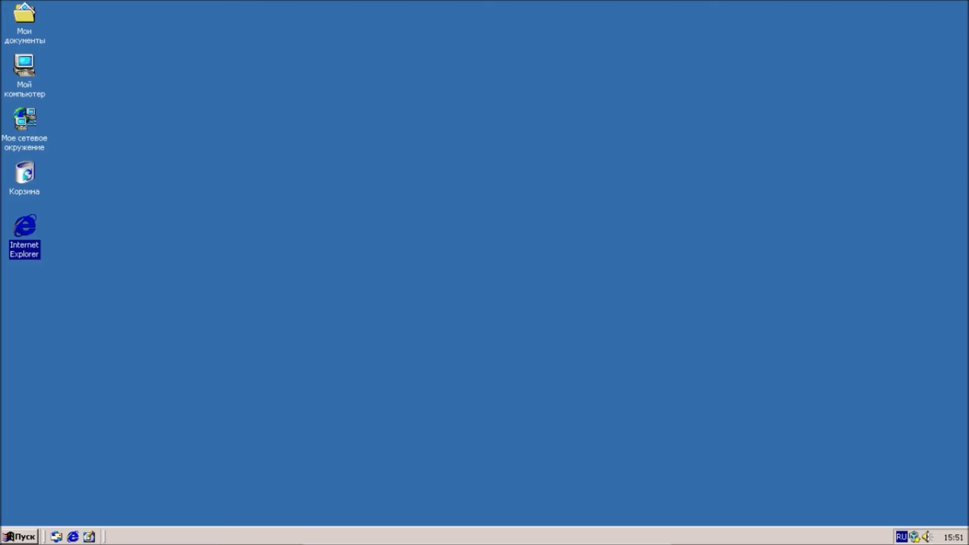
pyautogui.click(18, 536)
pyautogui.moveTo(101, 368)
pyautogui.moveTo(267, 397)
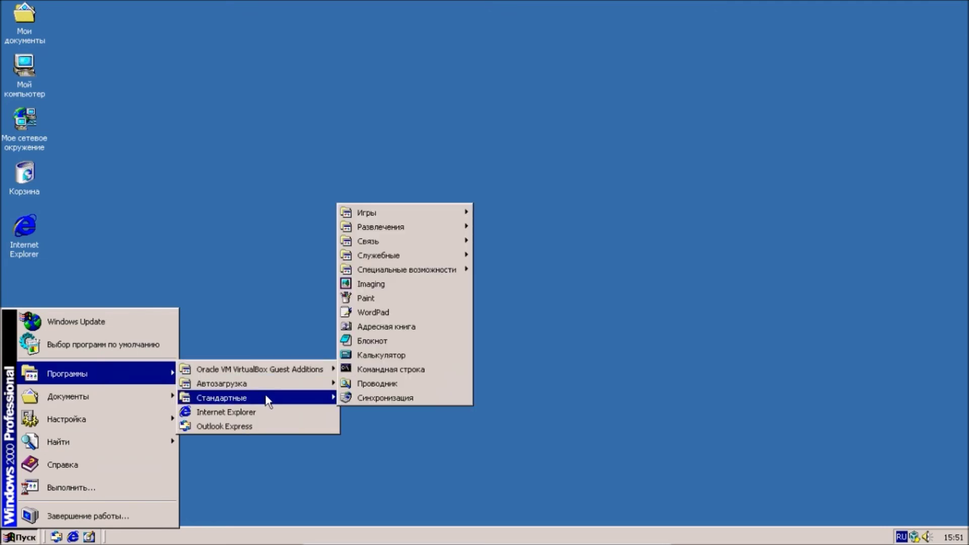
pyautogui.moveTo(462, 212)
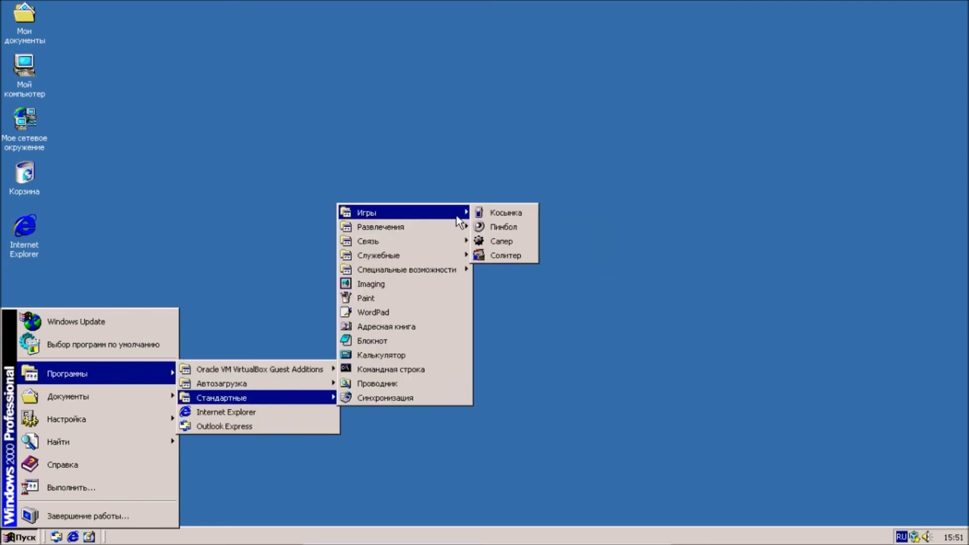
pyautogui.click(502, 241)
pyautogui.click(82, 163)
pyautogui.click(92, 155)
pyautogui.click(95, 174)
pyautogui.click(85, 186)
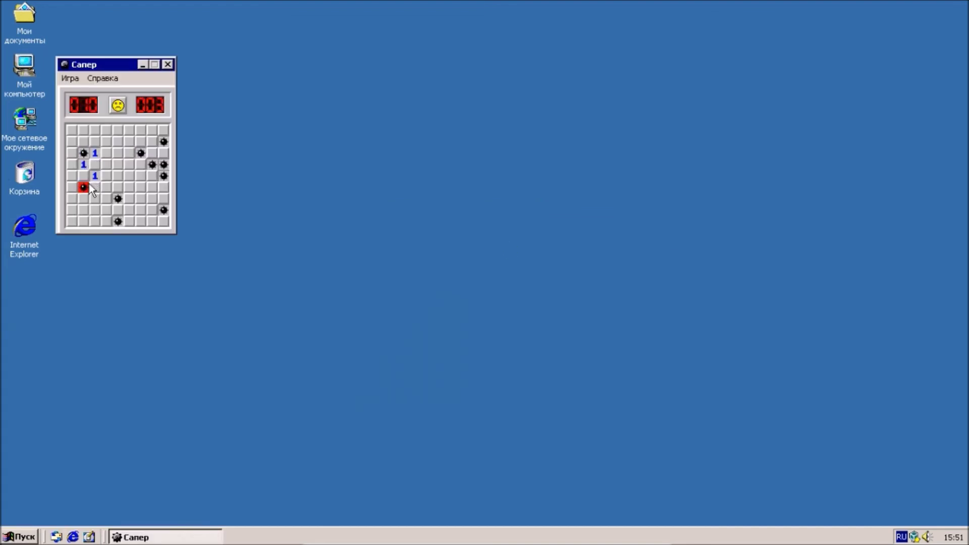
pyautogui.click(113, 112)
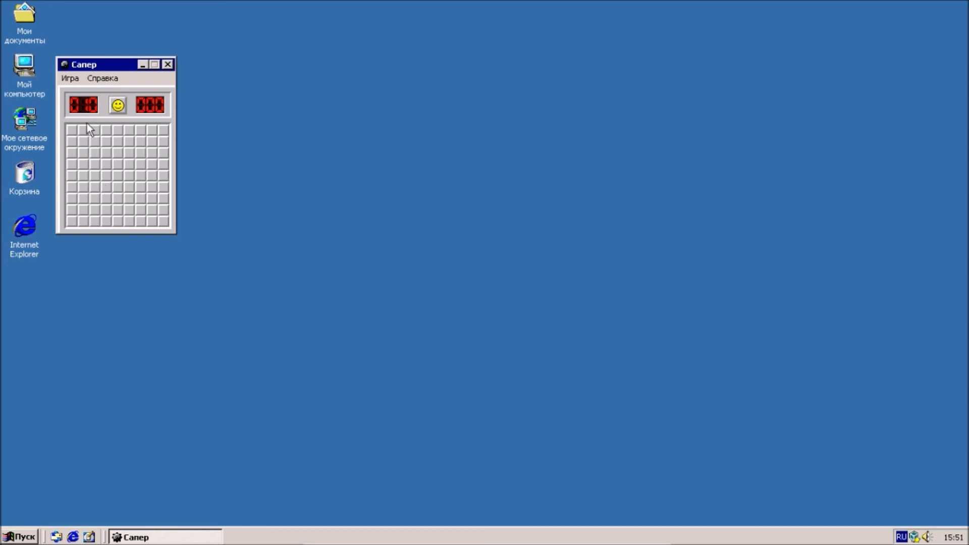
pyautogui.click(72, 131)
pyautogui.click(117, 171)
pyautogui.click(83, 154)
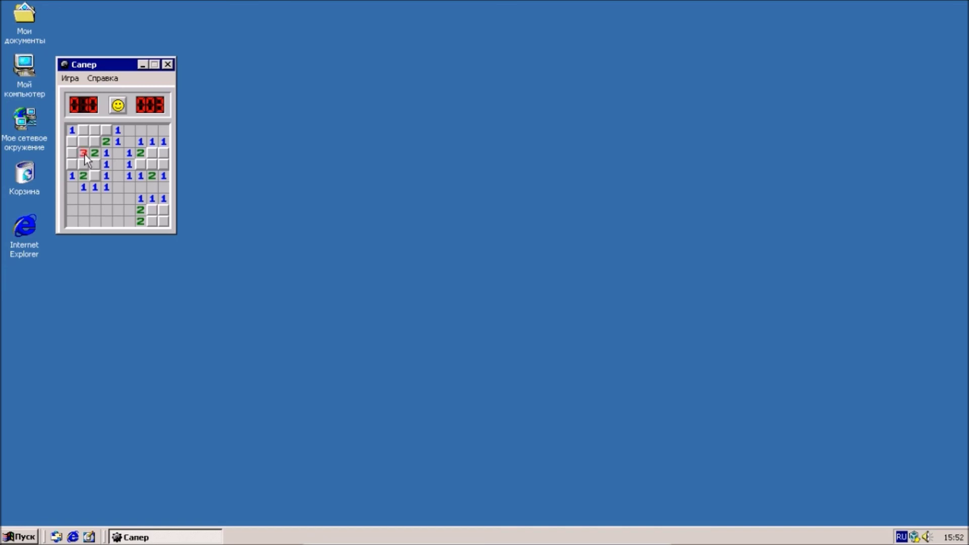
pyautogui.click(163, 209)
pyautogui.click(164, 154)
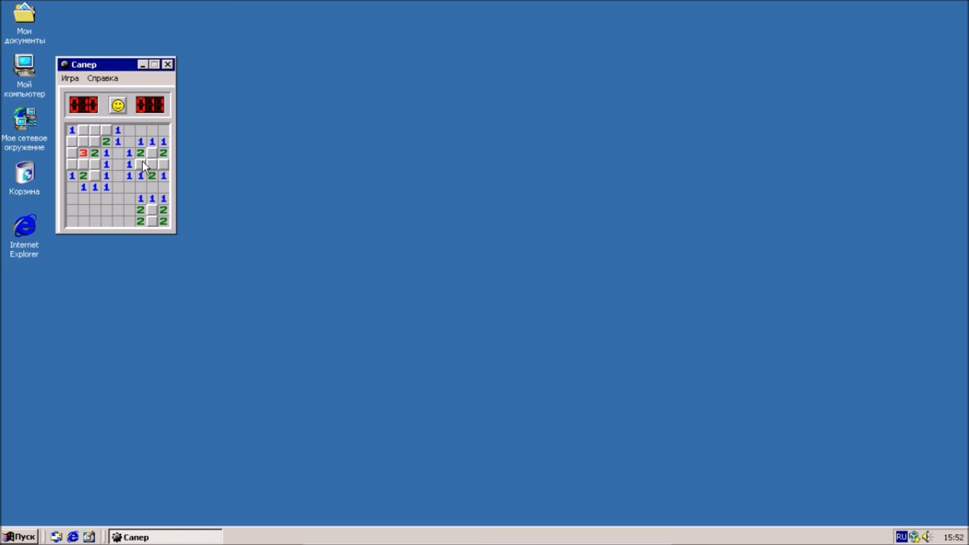
pyautogui.click(141, 163)
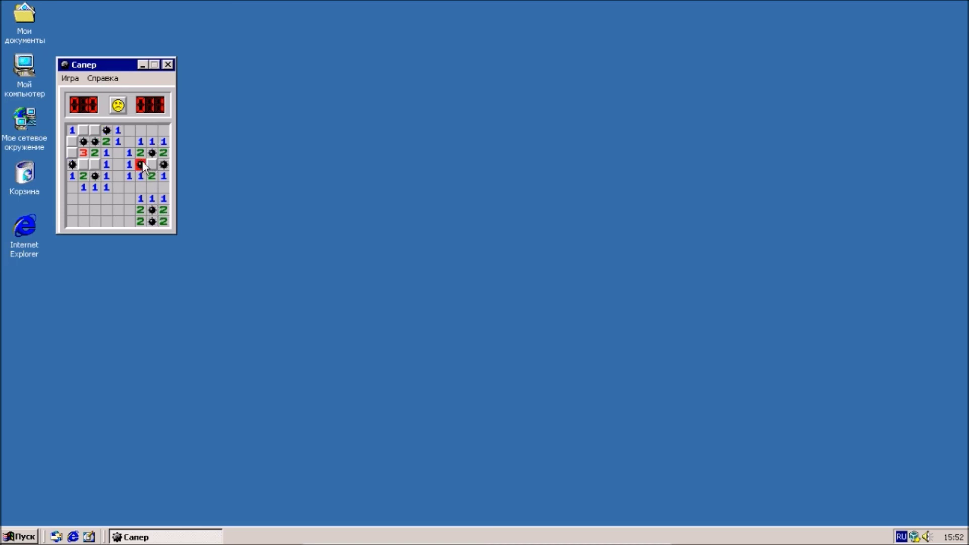
pyautogui.click(118, 105)
pyautogui.click(166, 65)
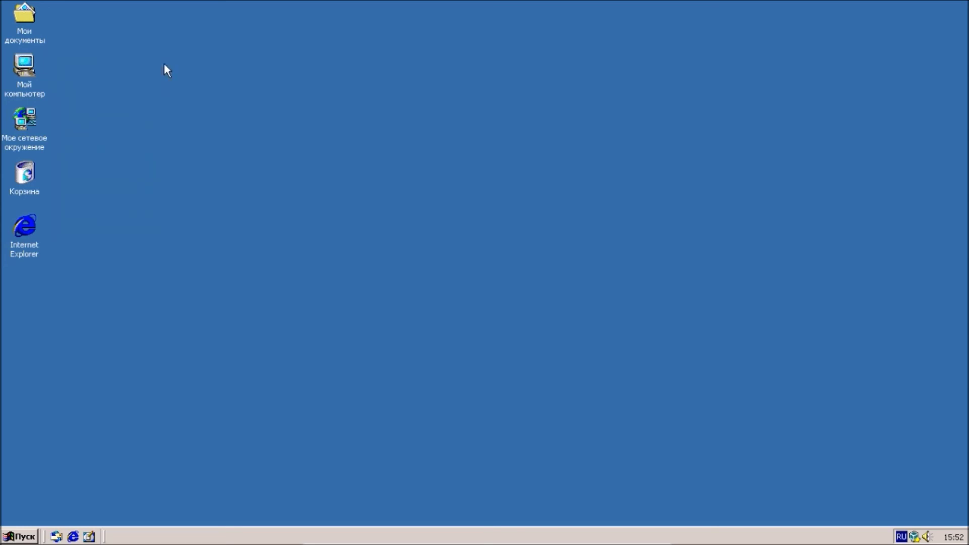
pyautogui.doubleClick(32, 68)
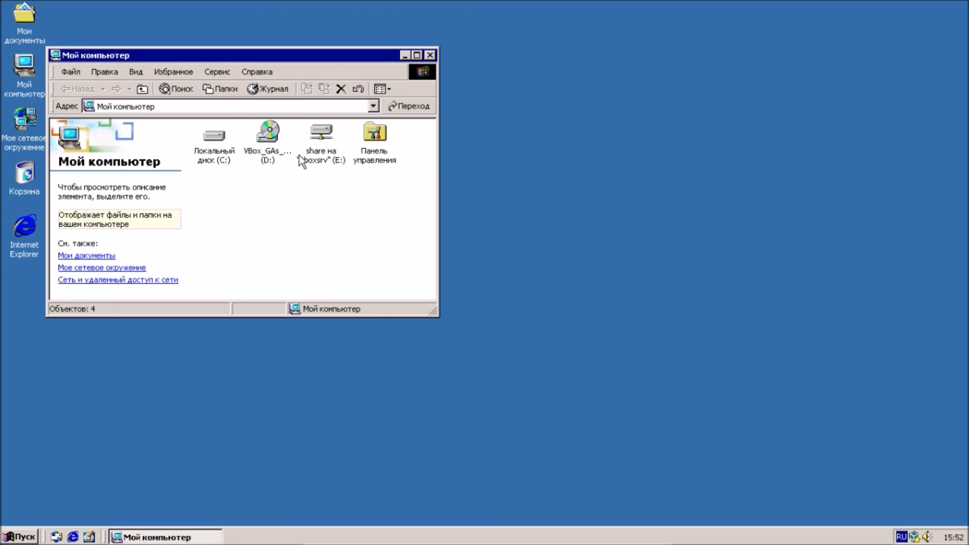
pyautogui.doubleClick(327, 134)
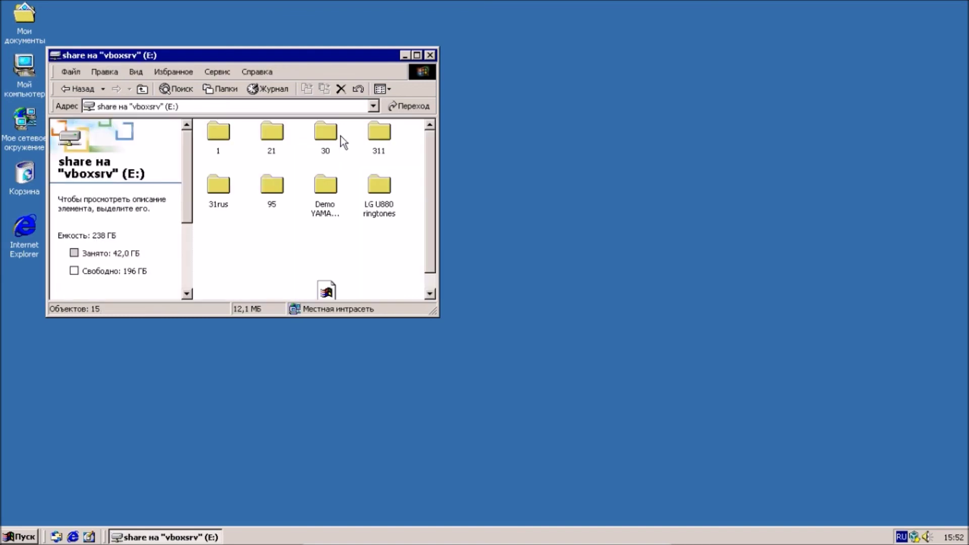
pyautogui.click(417, 55)
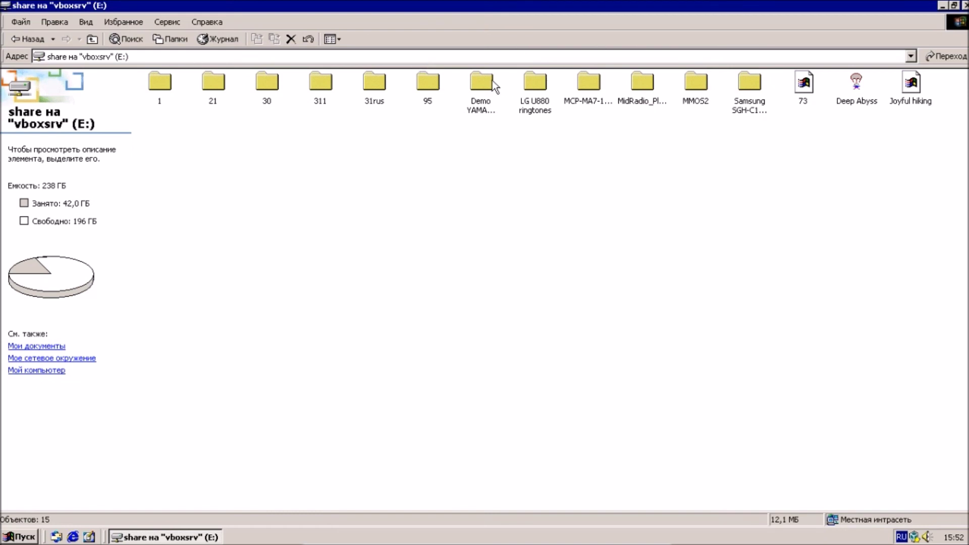
pyautogui.click(965, 5)
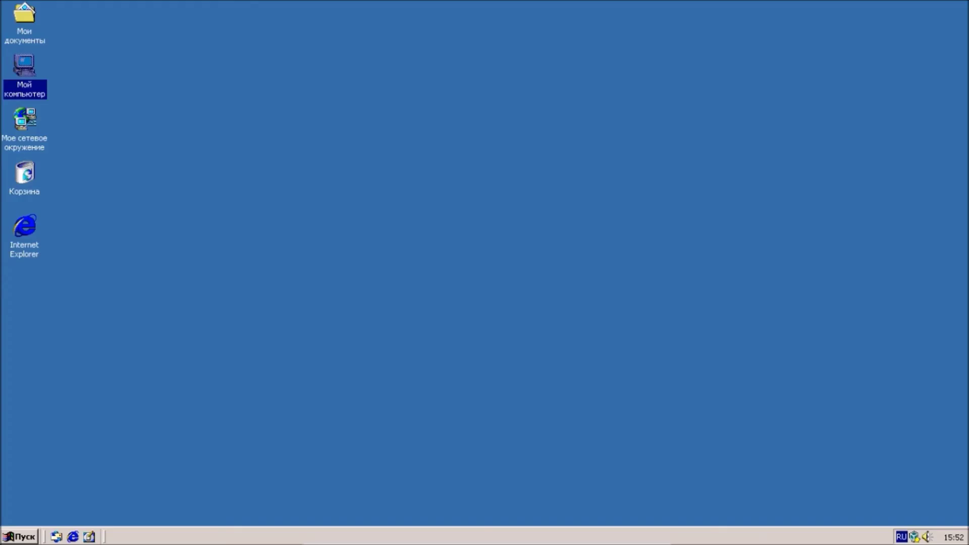
# Shut down the Windows 2000 guest from the Start menu's Shut Down option
pyautogui.click(928, 538)
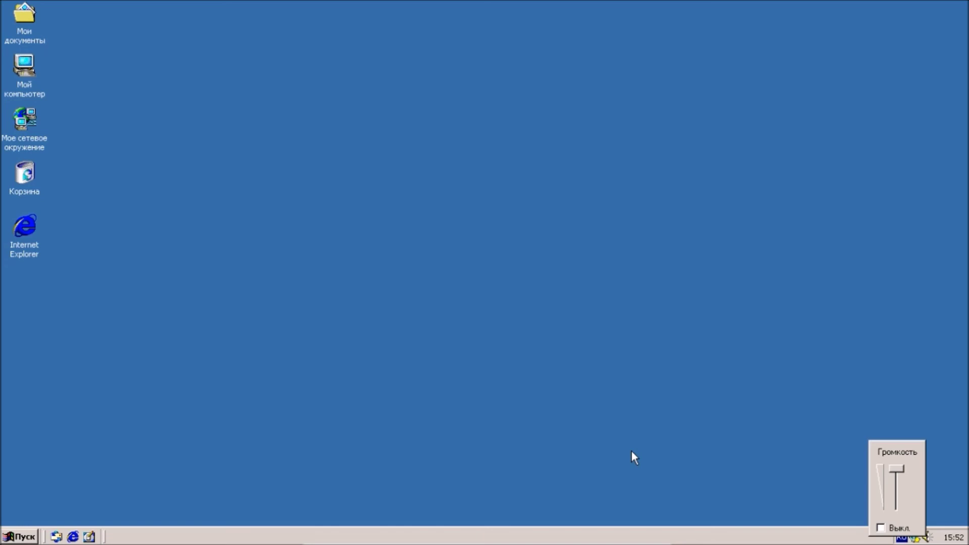
pyautogui.click(644, 372)
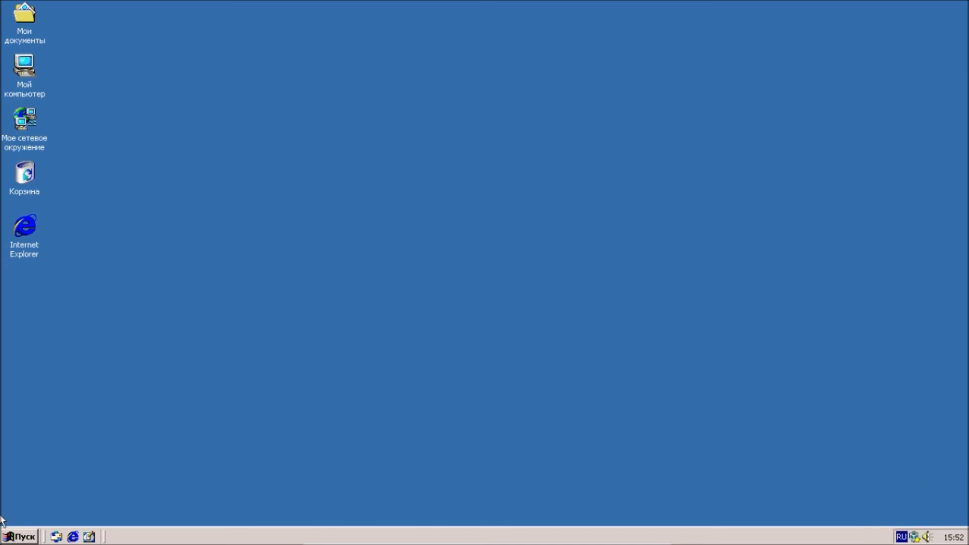
pyautogui.click(11, 538)
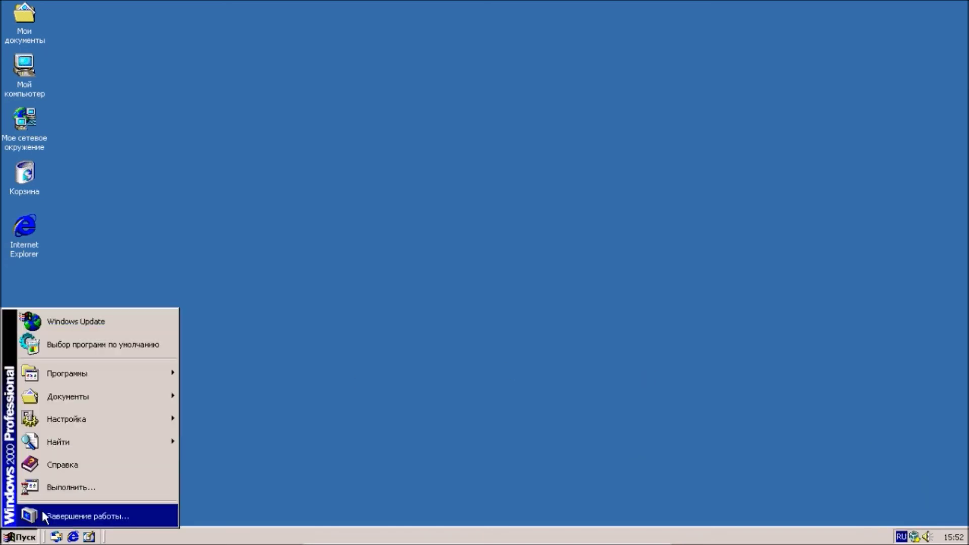
pyautogui.click(49, 510)
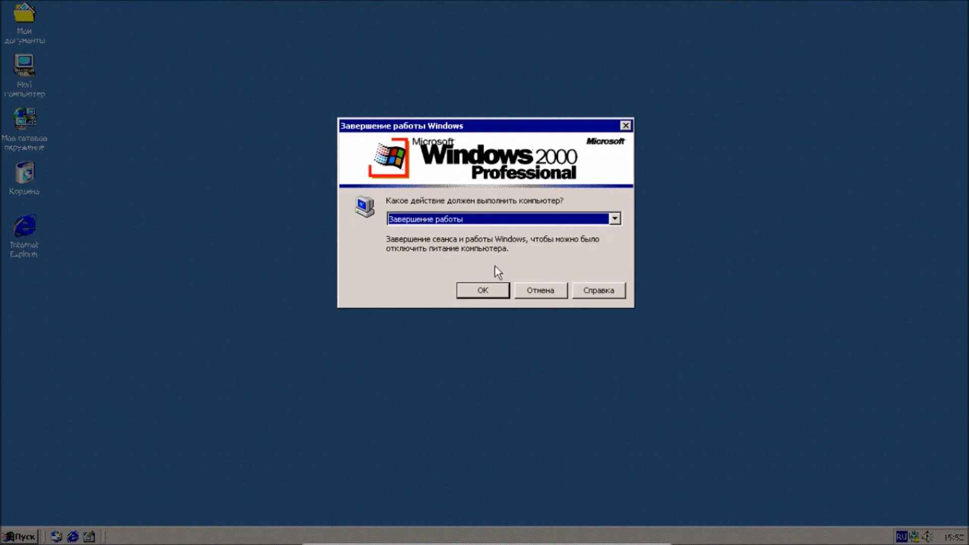
pyautogui.click(500, 291)
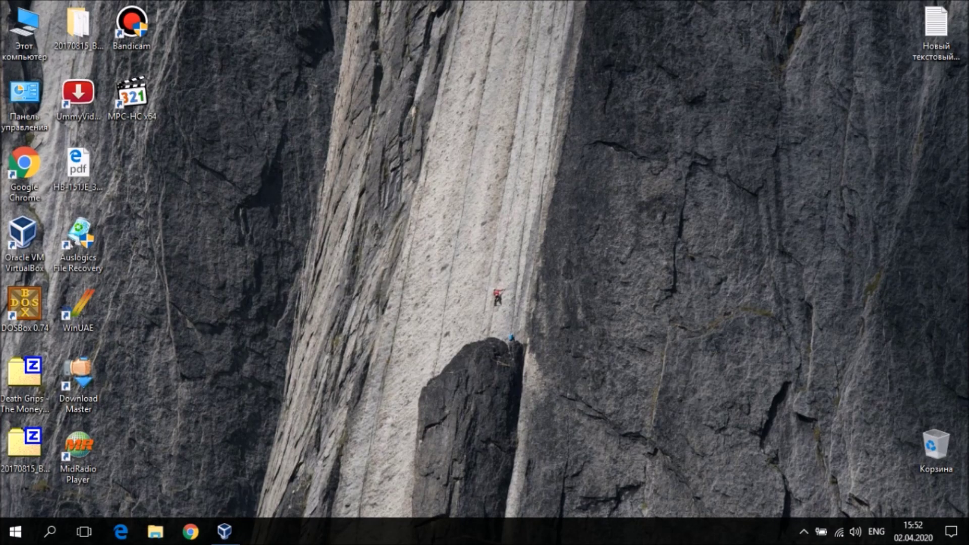
# Bring the VirtualBox Manager forward and close it
pyautogui.click(224, 531)
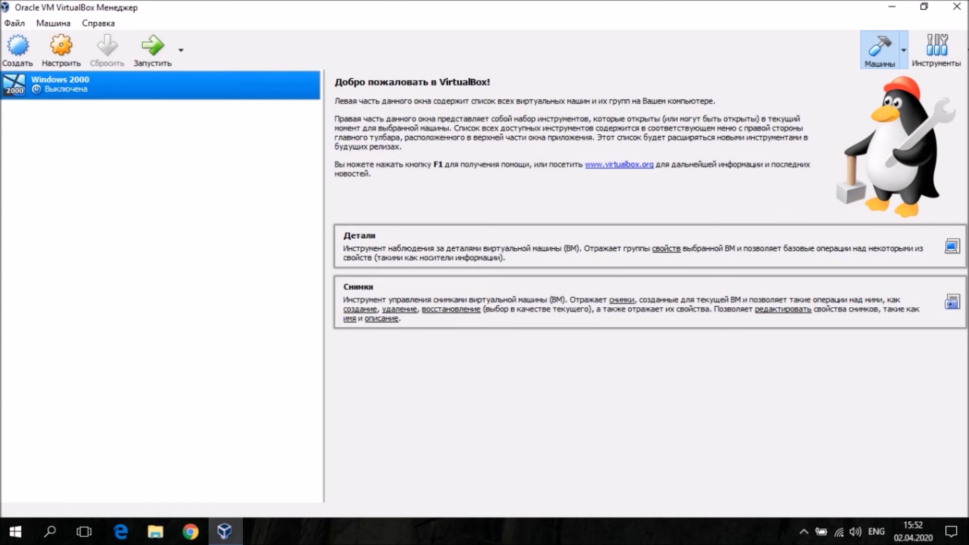
pyautogui.click(957, 6)
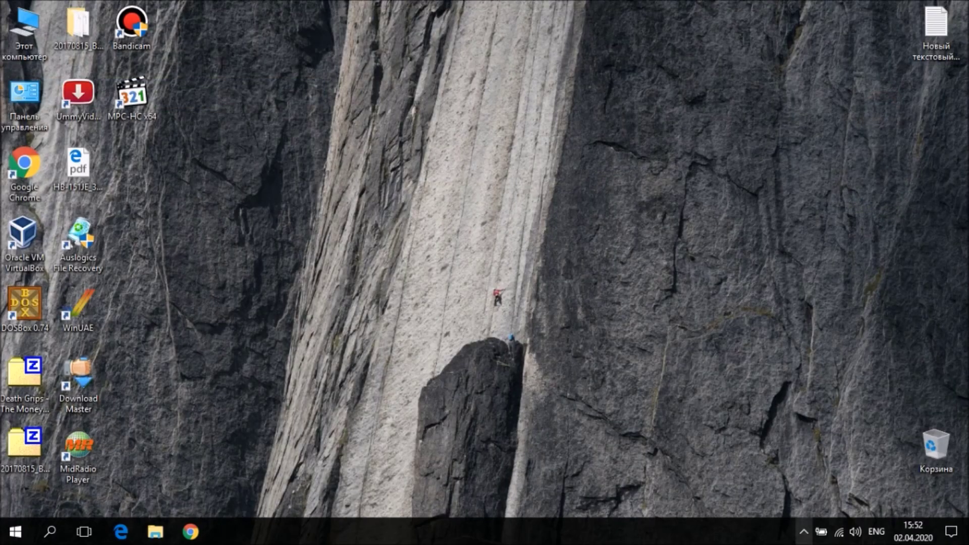
pyautogui.click(804, 532)
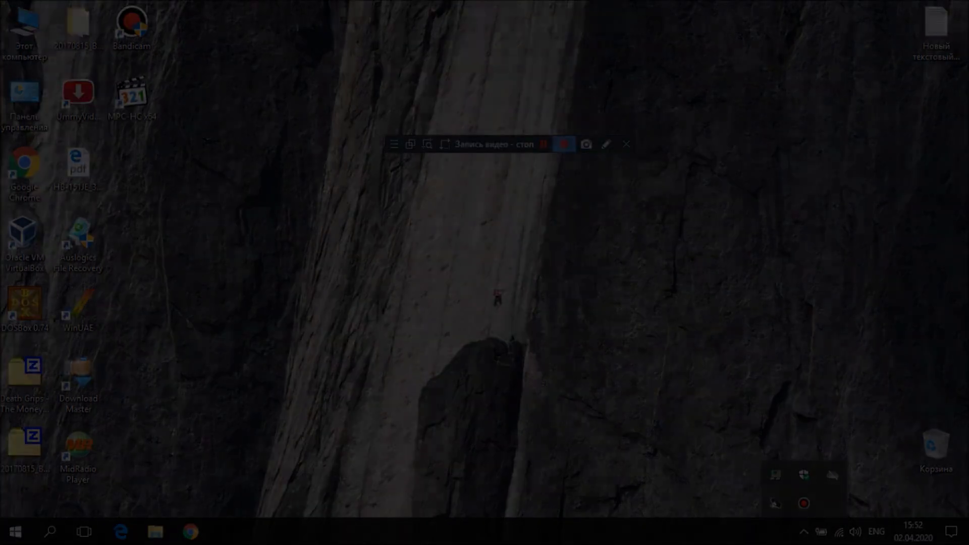